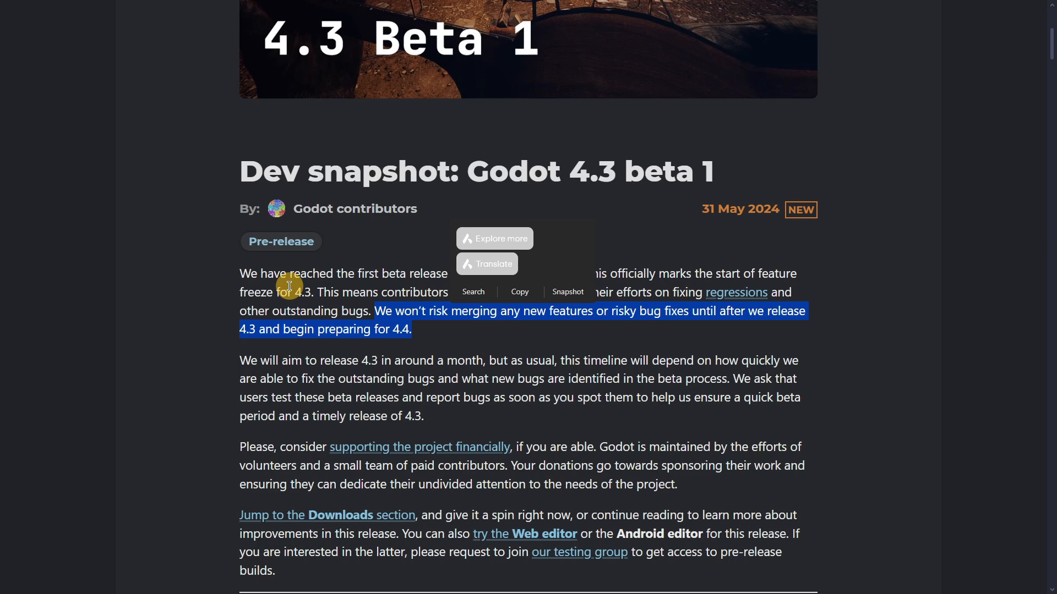
- Highlight the sentence in the Godot 4.3 beta 1 article about when version 4.3 is expected
click(353, 352)
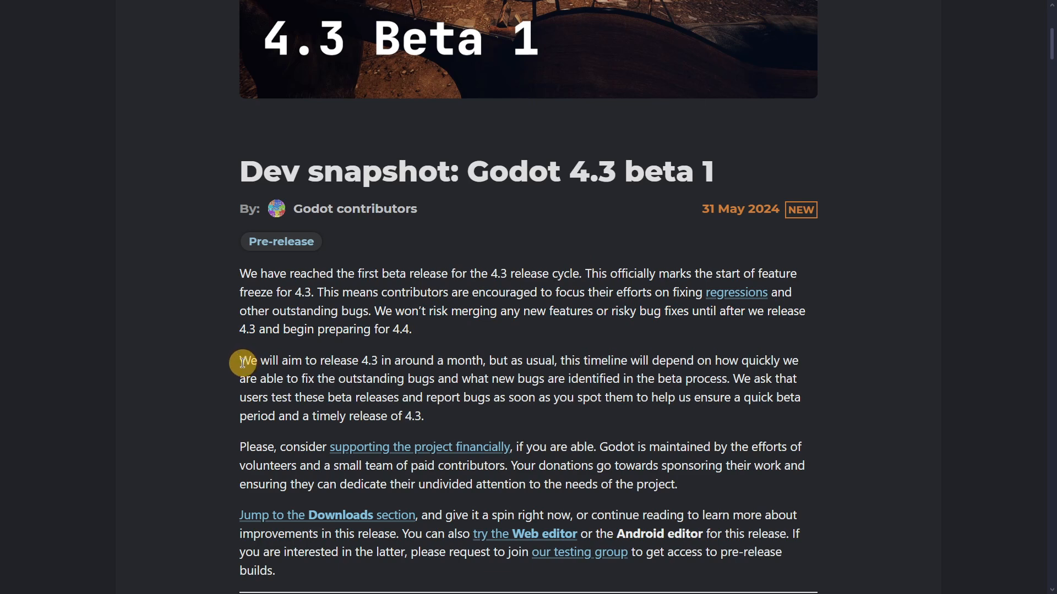
drag(247, 361, 482, 363)
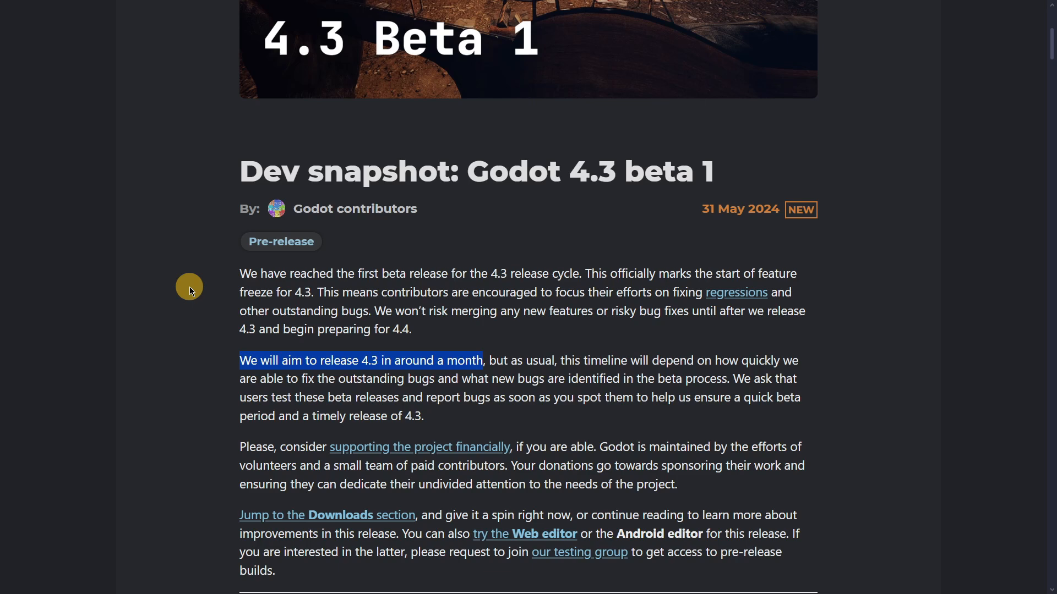
key(alt+f)
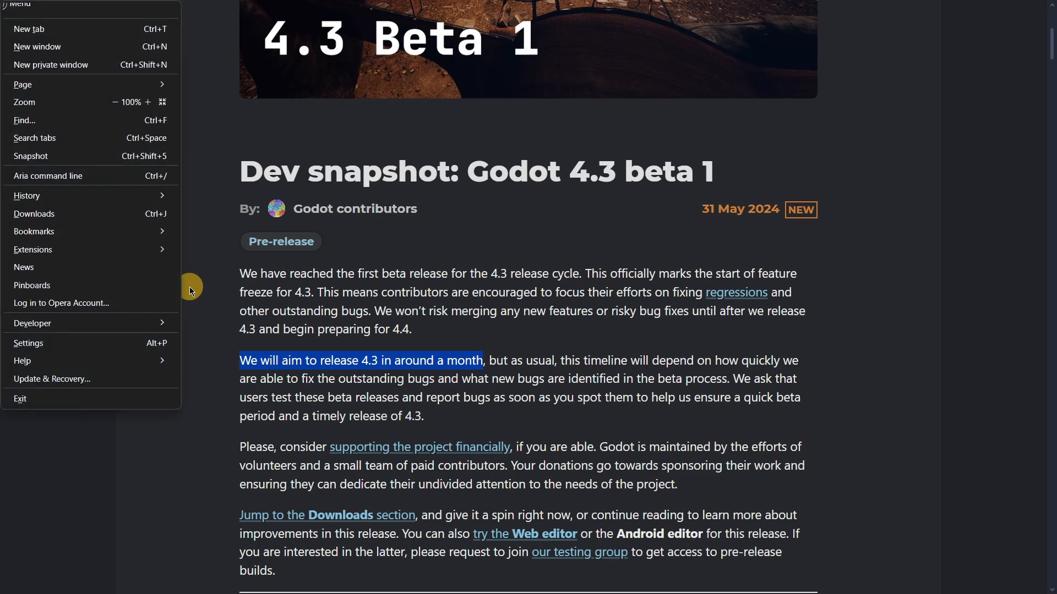
click(189, 286)
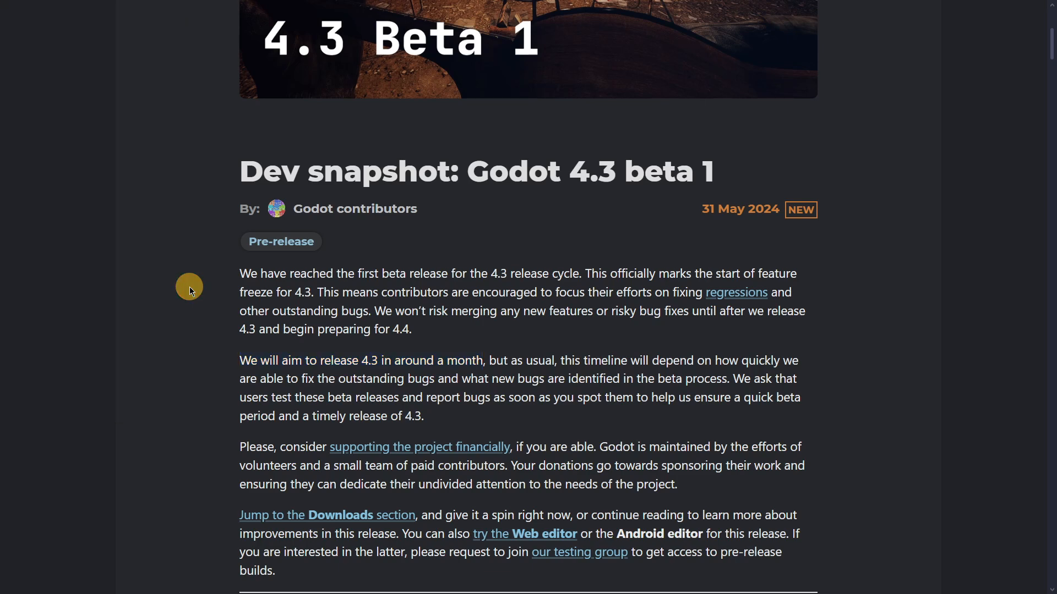
- Examine the article's release highlights from the breaking changes through the 2D, Editor, Audio, Display and Platforms sections
scroll(208, 282, down, 10)
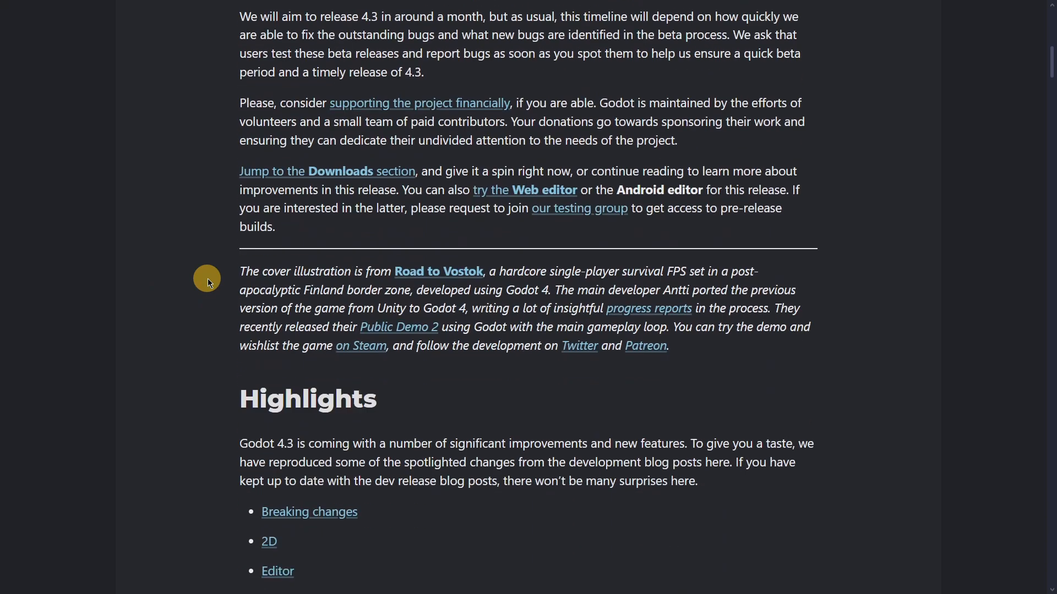
scroll(405, 309, down, 6)
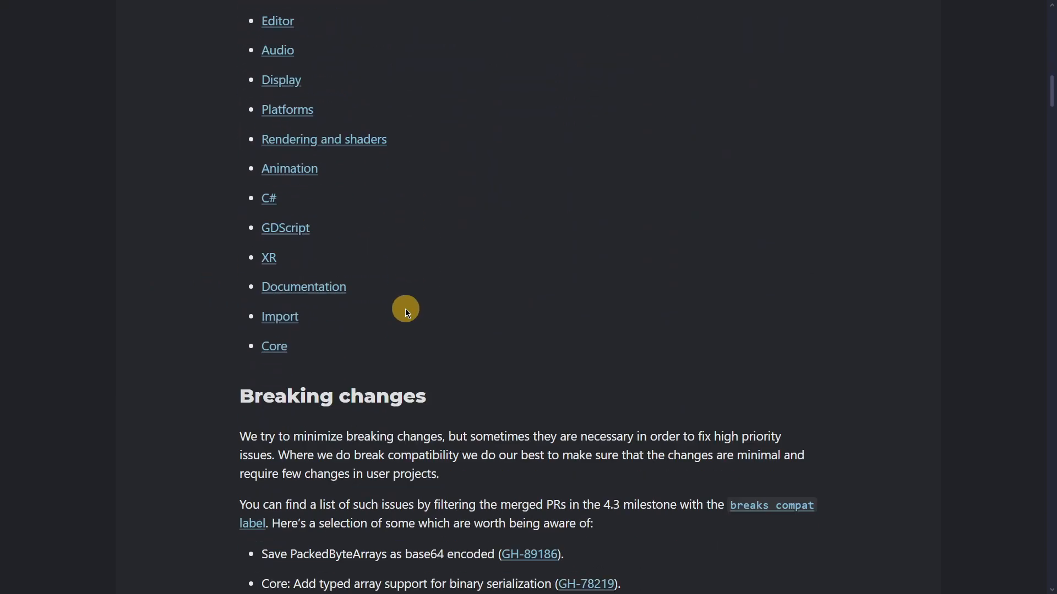
scroll(405, 309, down, 4)
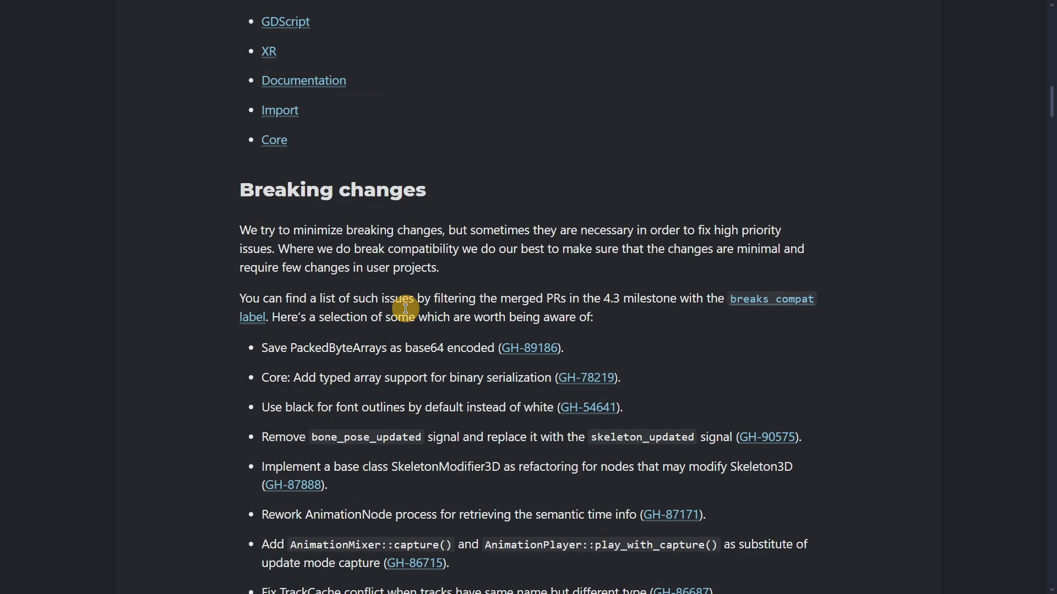
scroll(405, 309, down, 4)
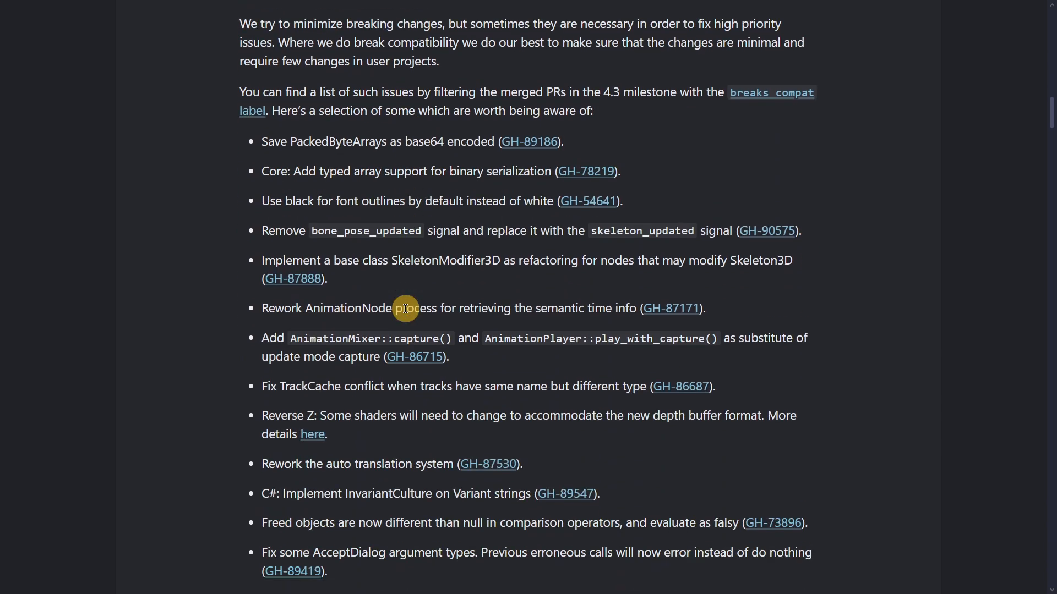
scroll(405, 309, down, 10)
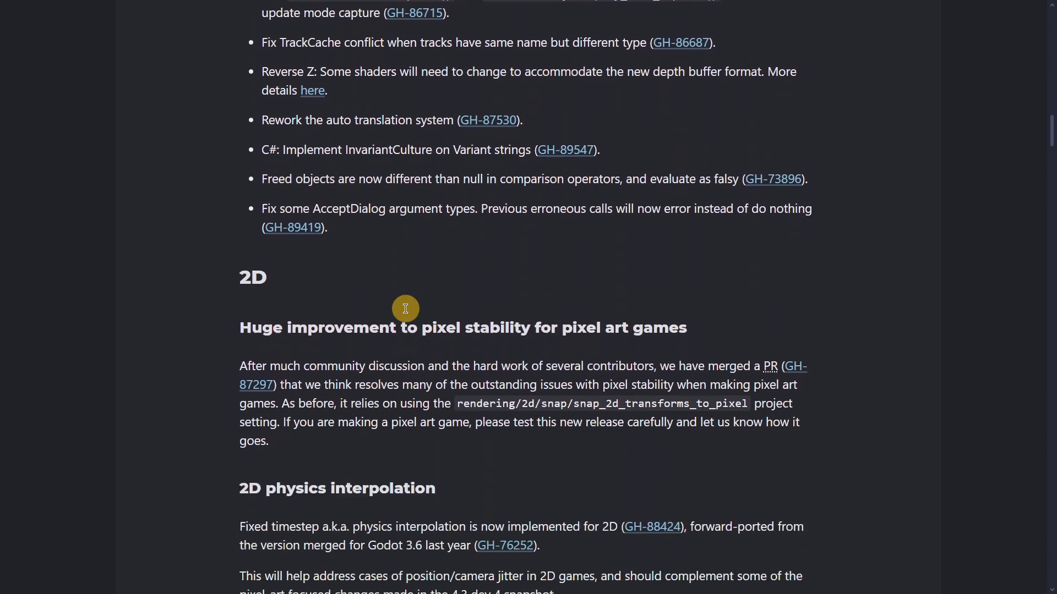
scroll(406, 309, down, 16)
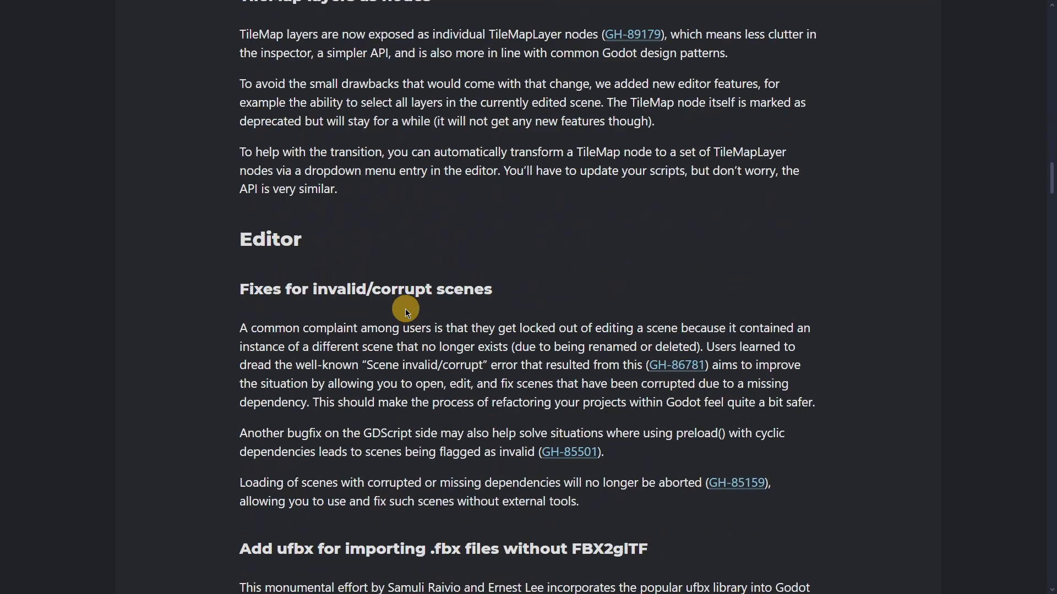
scroll(405, 308, down, 20)
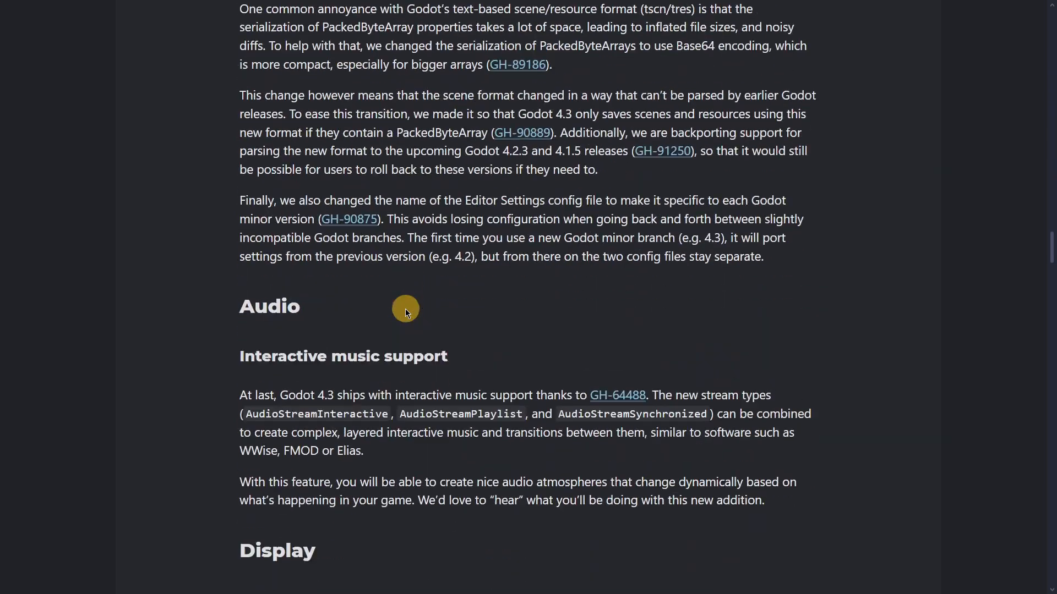
scroll(405, 309, down, 16)
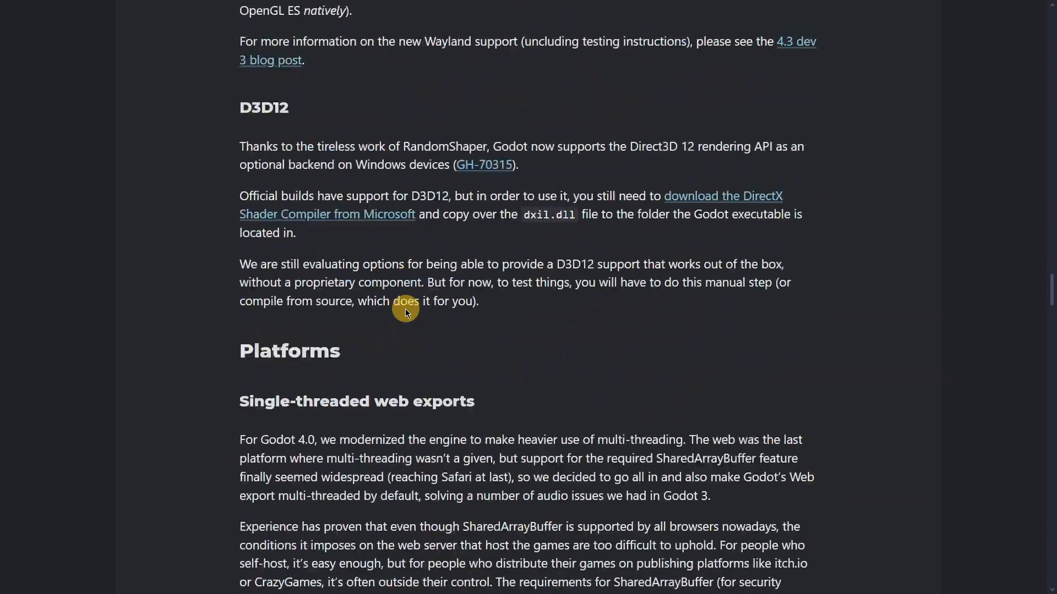
scroll(405, 309, down, 3)
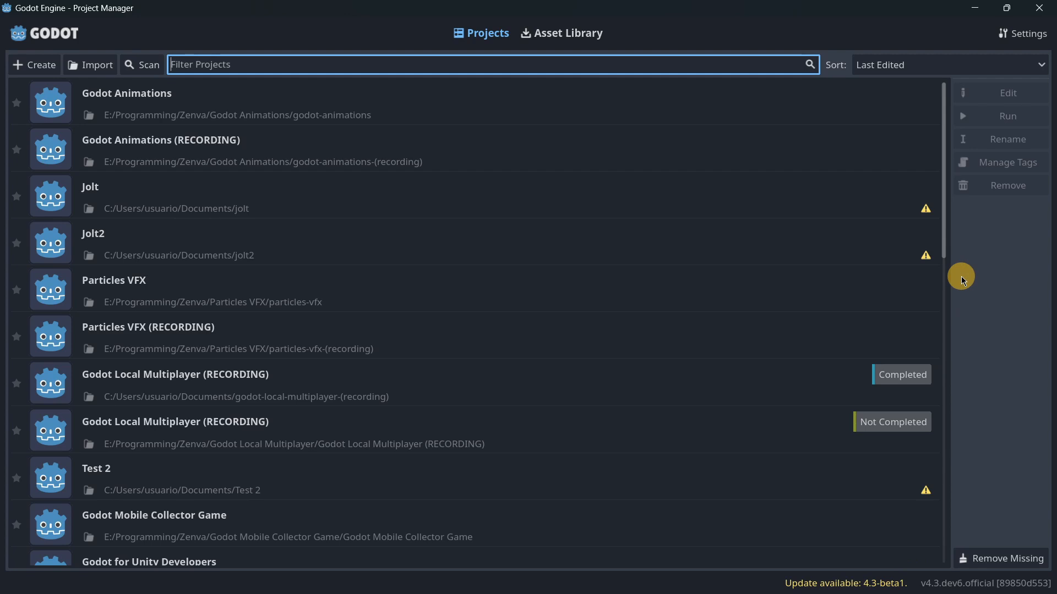
- Set the Project Manager's network mode to Online in its quick settings
click(1015, 38)
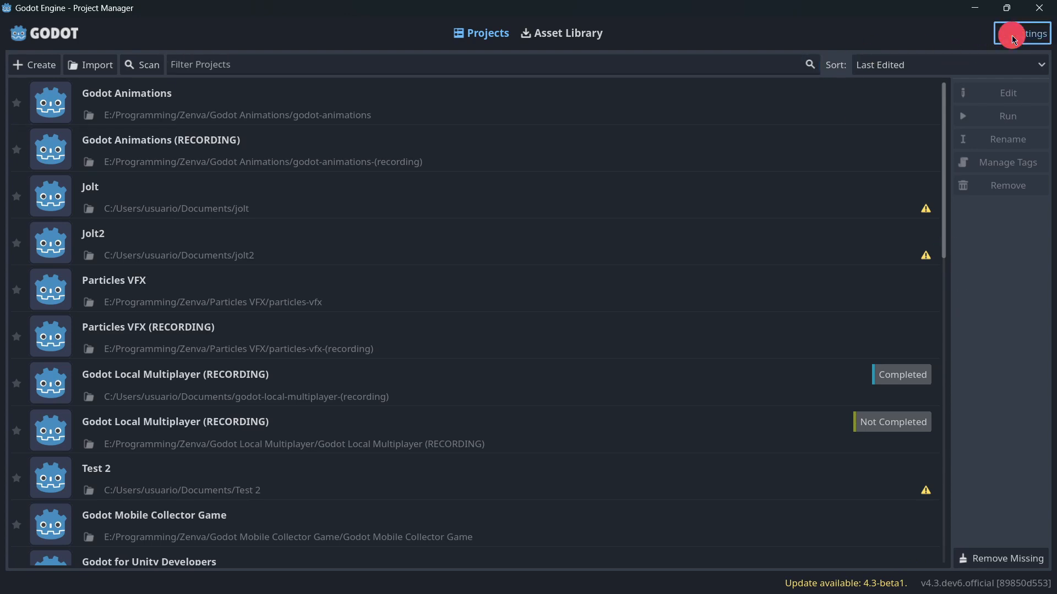
click(477, 313)
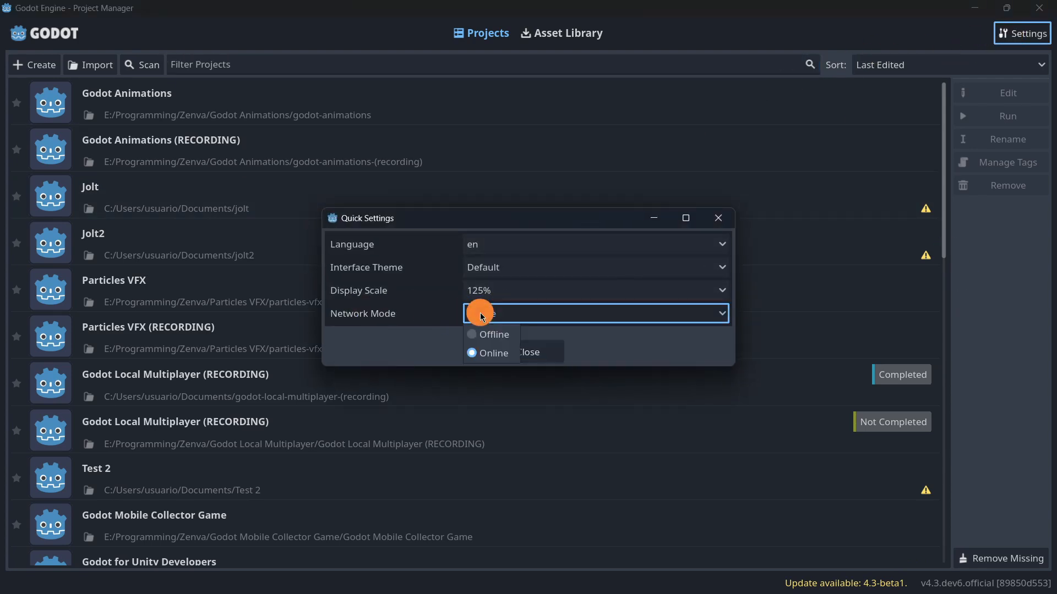
click(480, 353)
click(536, 358)
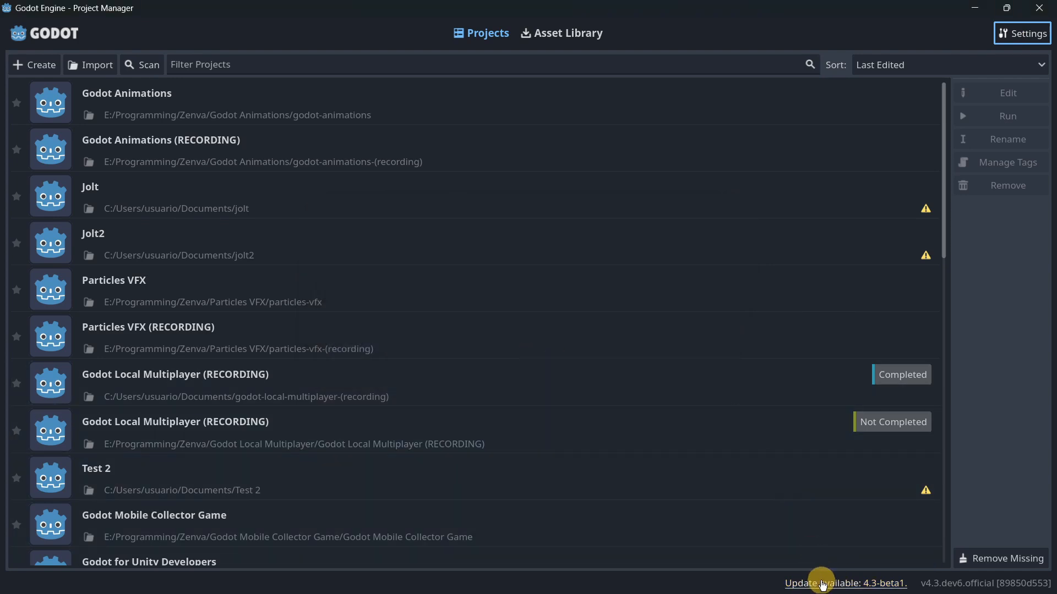
- Open the download page for the available 4.3-beta1 update and highlight the version in its heading
click(840, 583)
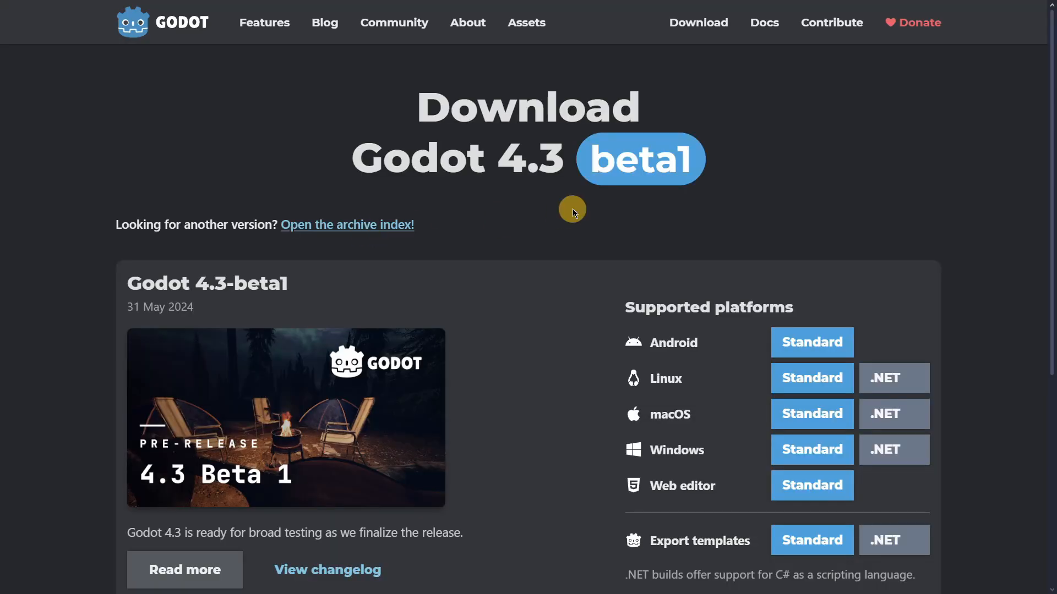
drag(362, 163, 710, 165)
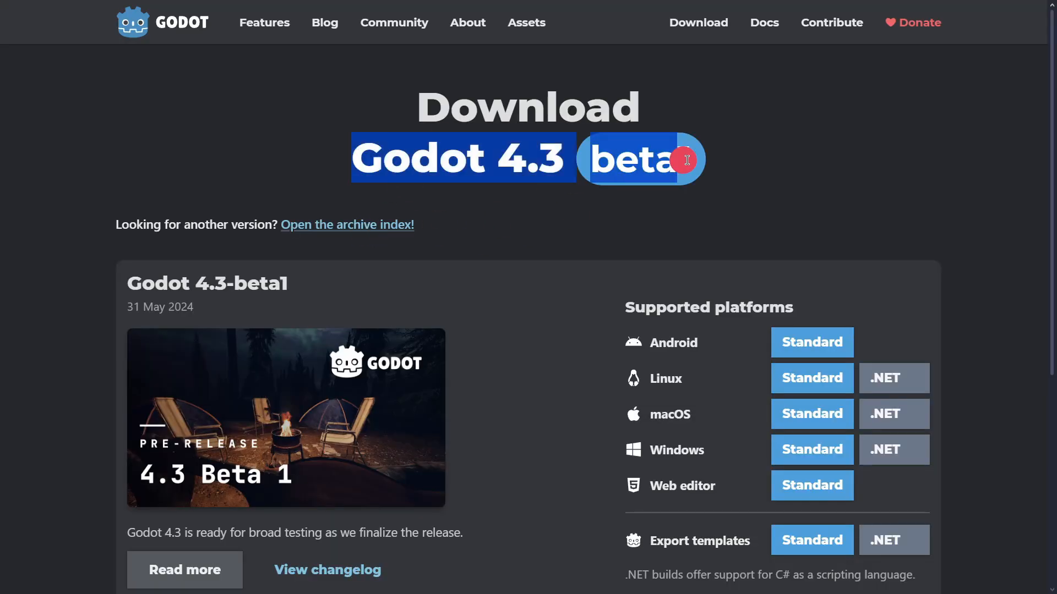
click(277, 150)
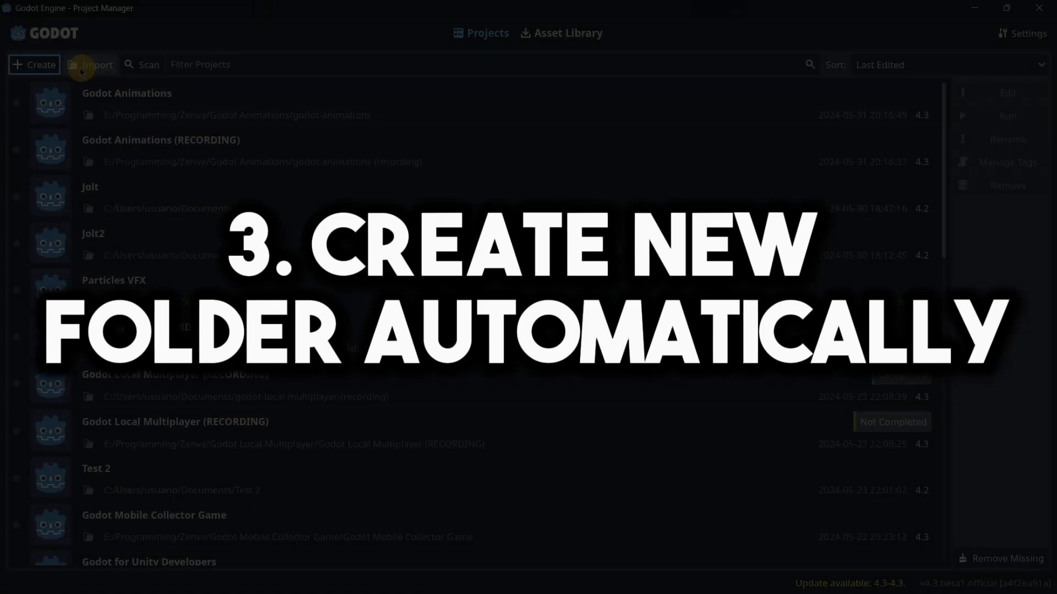
- Start a new project and name it TestGame
click(48, 64)
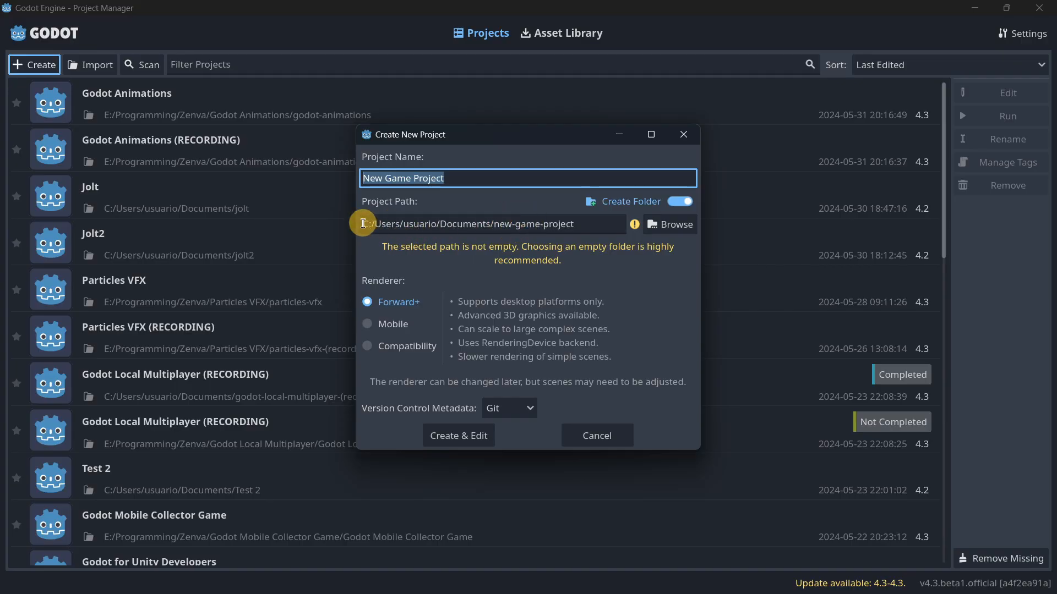
drag(361, 223, 487, 224)
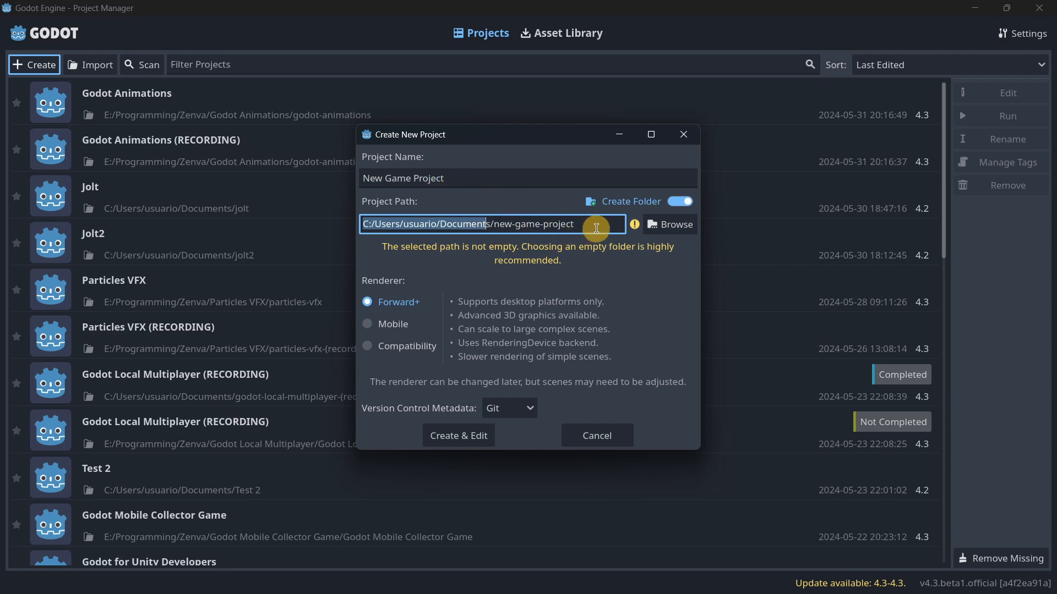
click(467, 175)
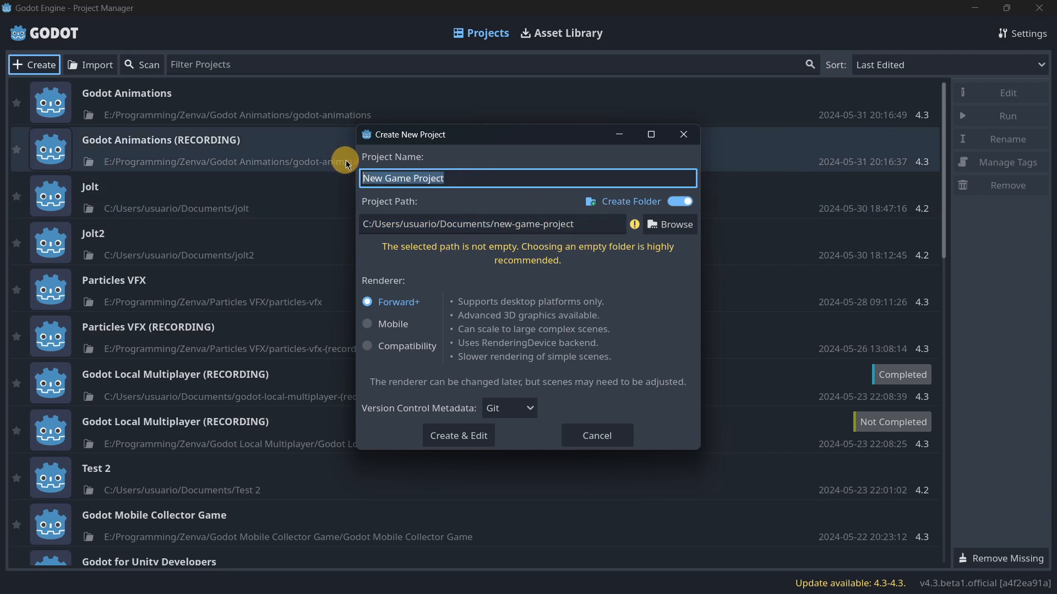
text(TestGa)
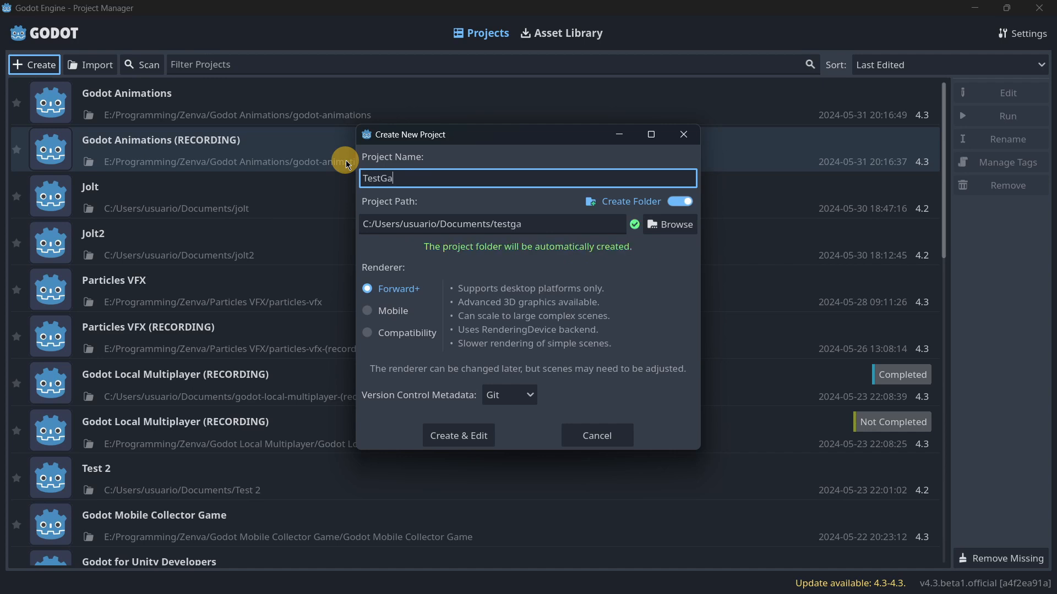
text(me)
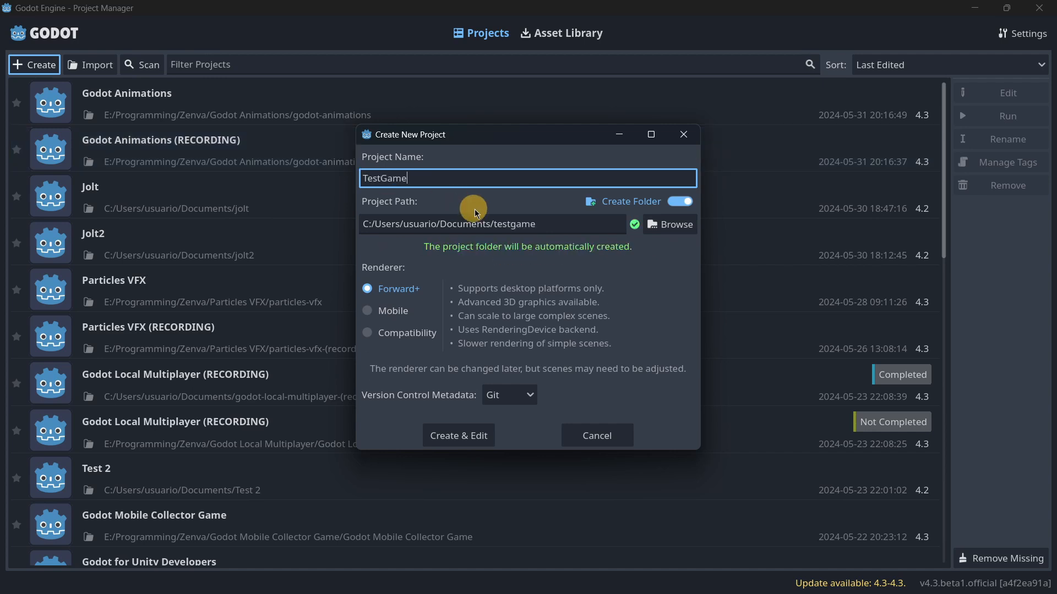
- Select the folder name in the new project's path and switch off automatic folder creation
click(540, 222)
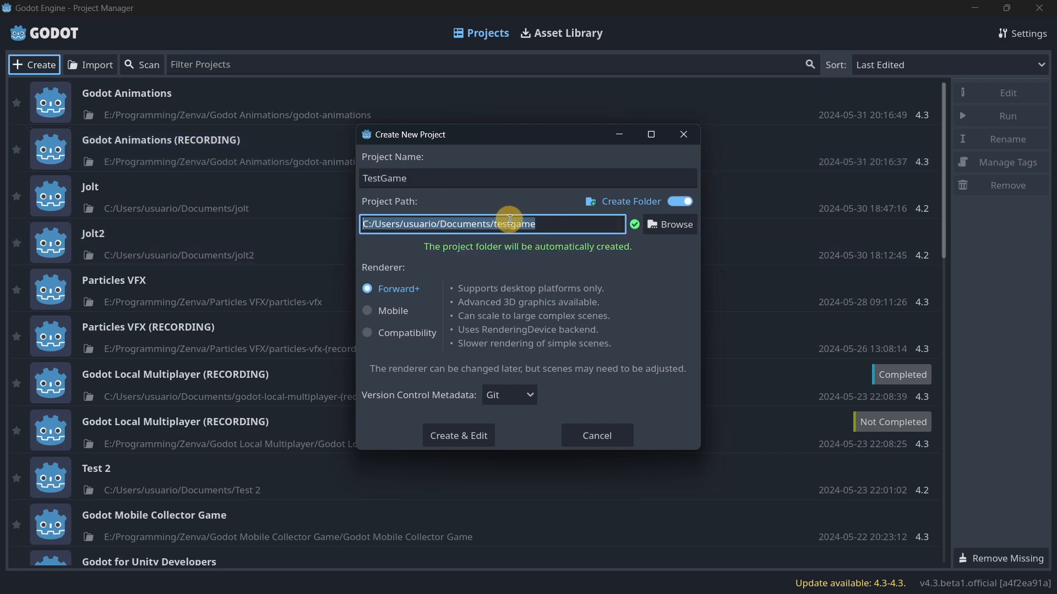
click(544, 226)
double_click(532, 226)
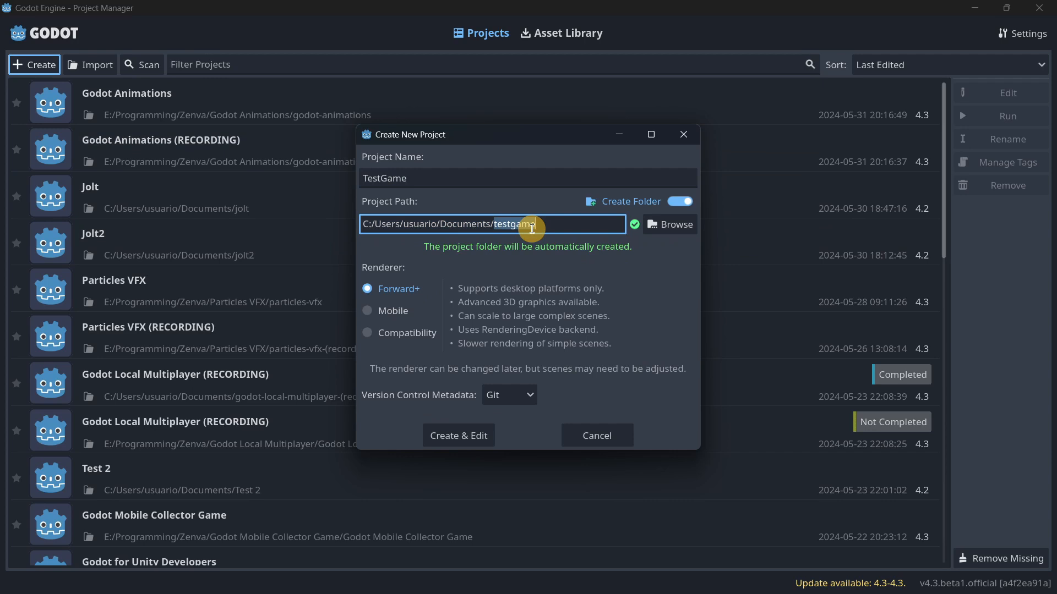
click(678, 202)
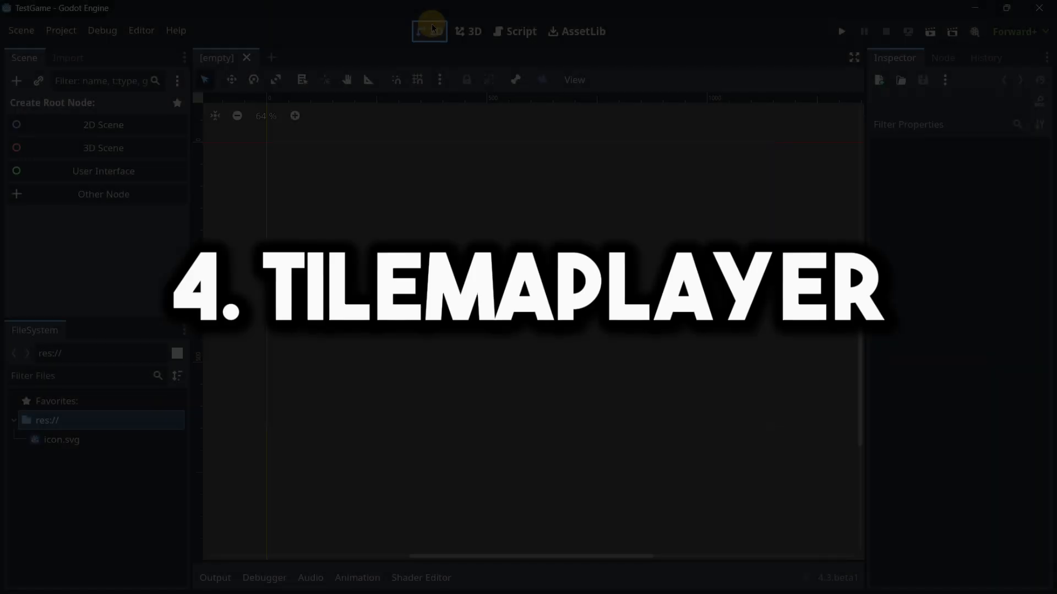
- Search the root node types for "tilemap" to read about the TileMap node, without adding one
click(100, 195)
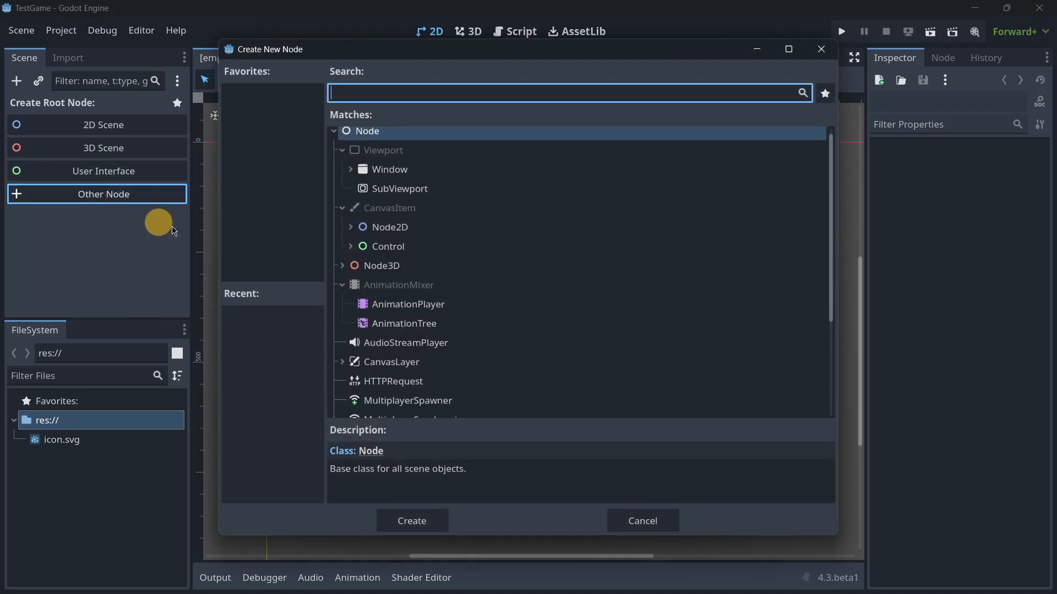
text(tilempa)
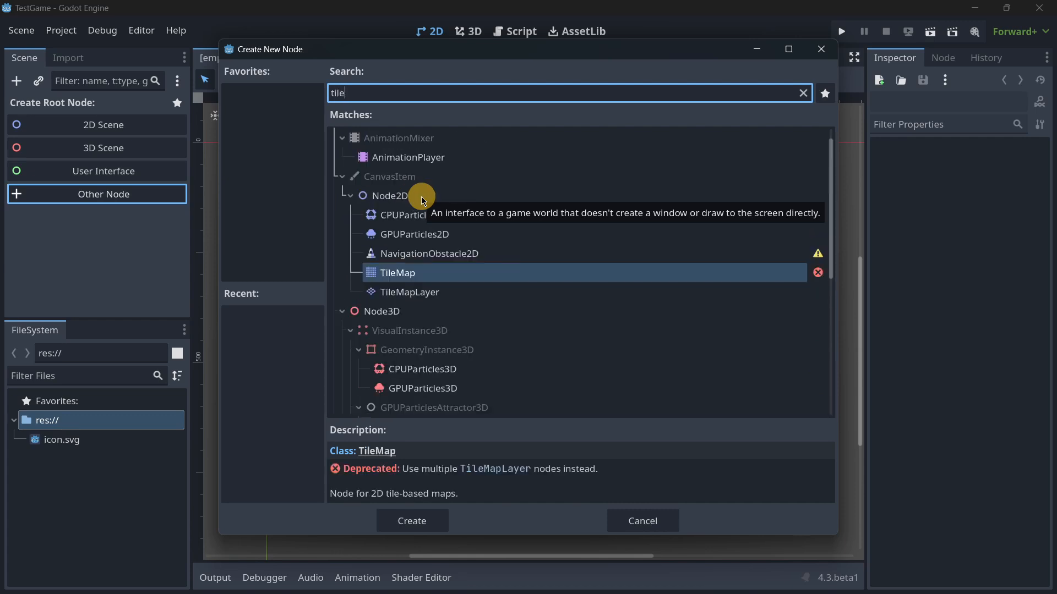
key(BackSpace)
key(BackSpace)
text(ap)
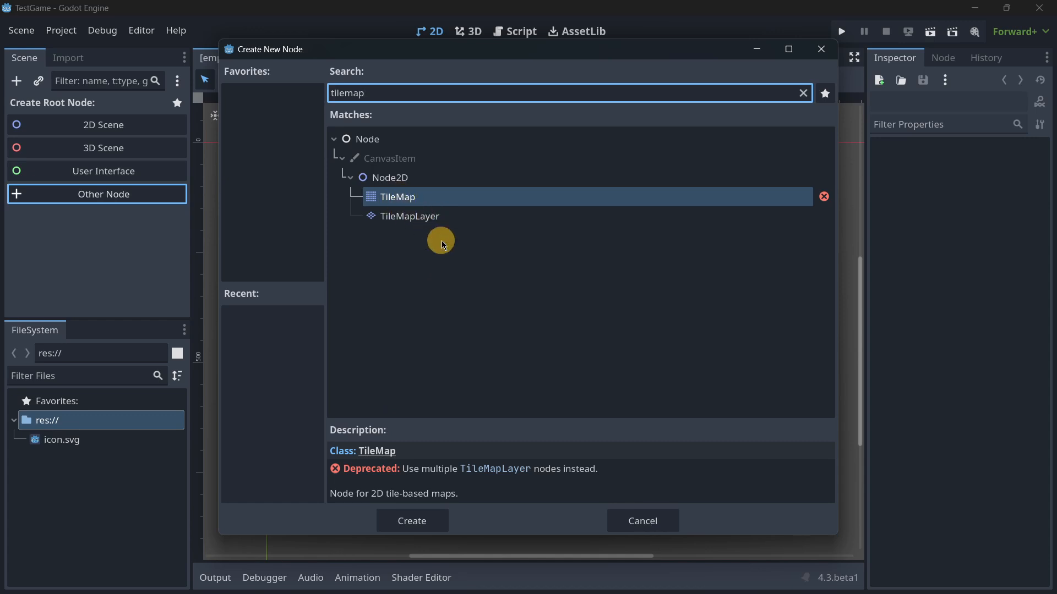
click(638, 518)
- Create a 2D scene root node and save the scene as node_2d.tscn
click(108, 125)
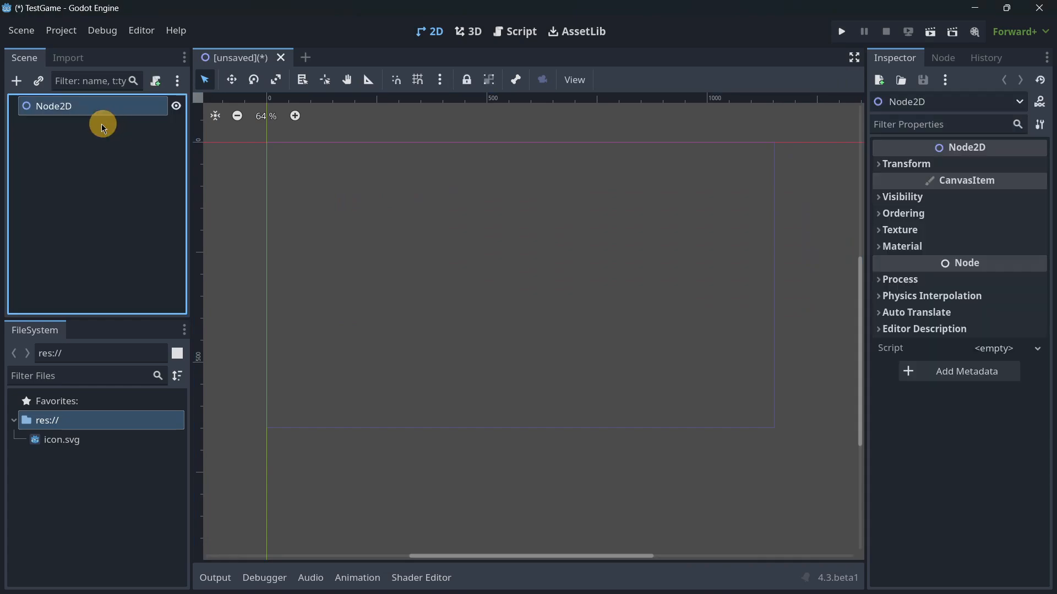
key(ctrl+s)
key(Return)
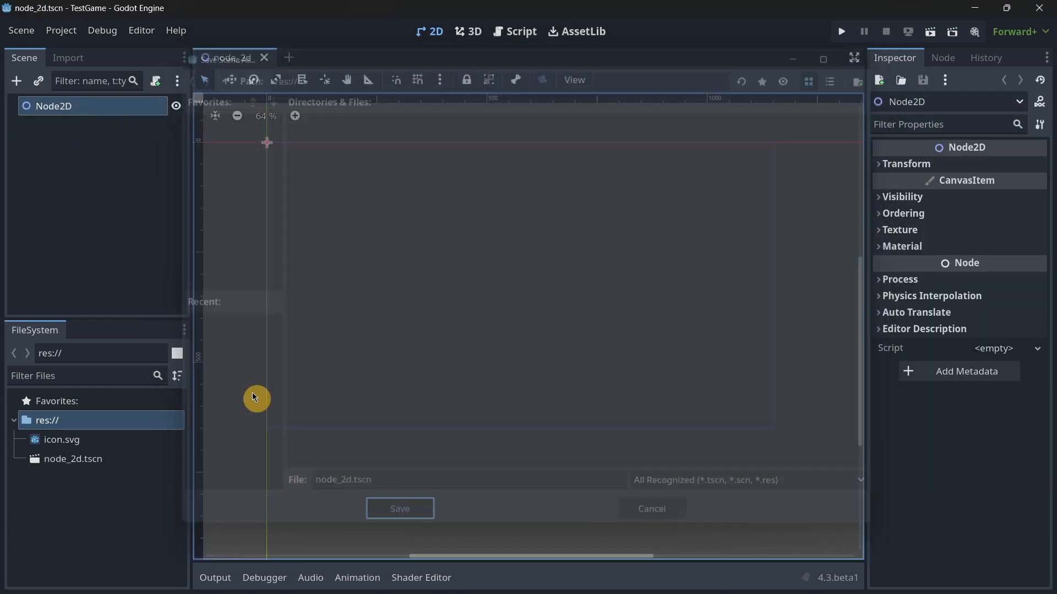
- Add a TileMap and a TileMapLayer as children of the Node2D root, and select the TileMap
click(17, 81)
double_click(418, 196)
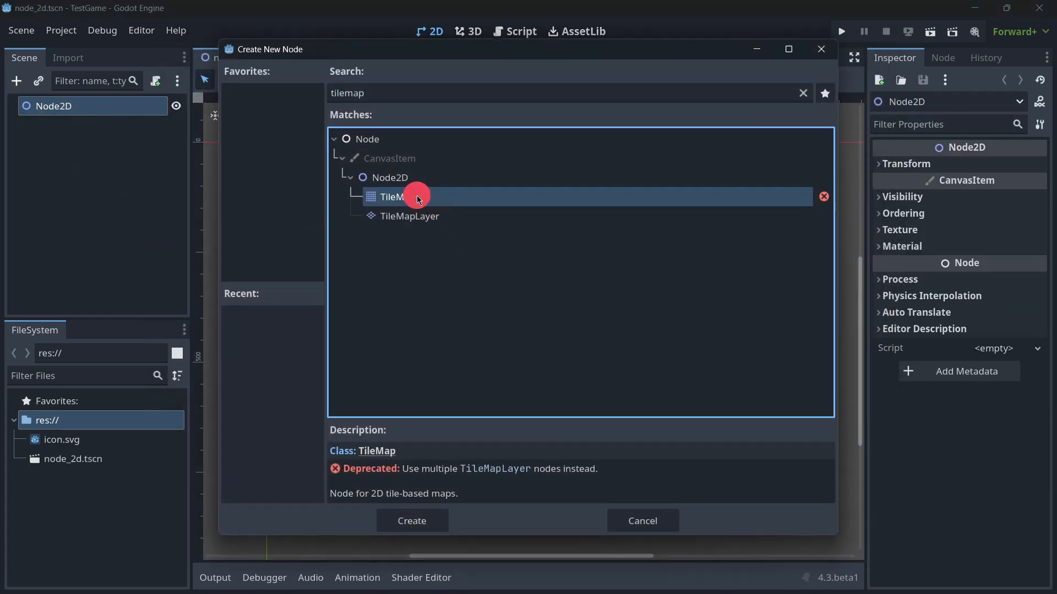
click(67, 110)
click(17, 81)
double_click(401, 216)
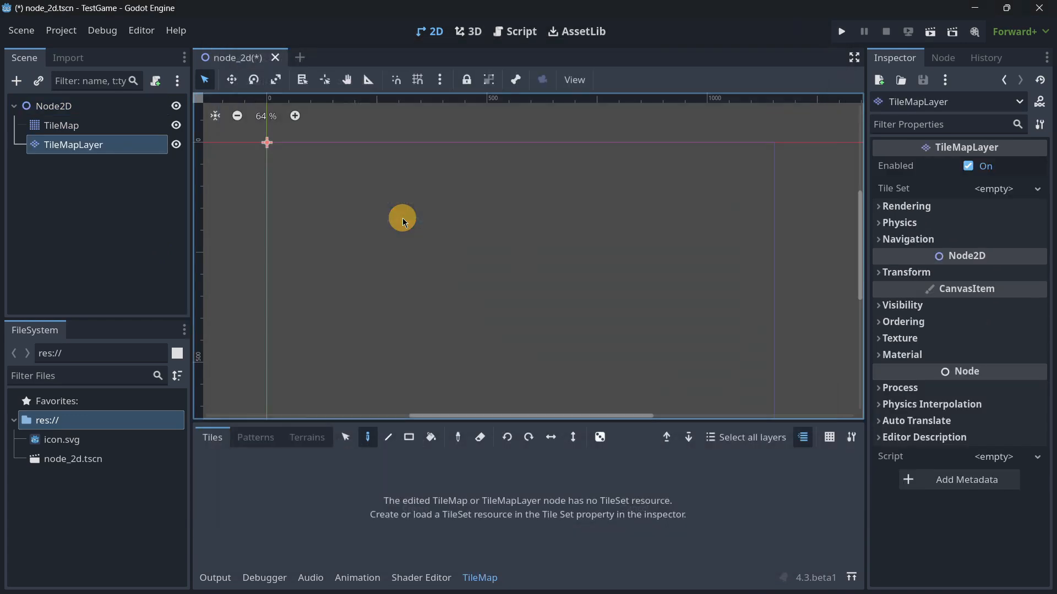
click(58, 125)
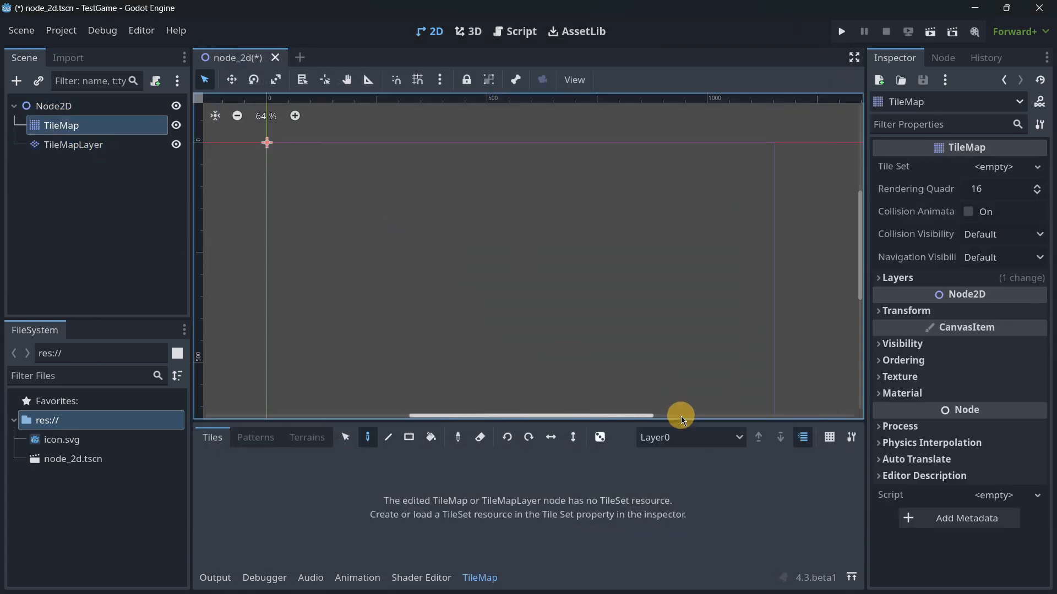
- Examine the TileMap's layer list and Layers properties, and compare them with the TileMapLayer's properties and Tile Set options
click(675, 438)
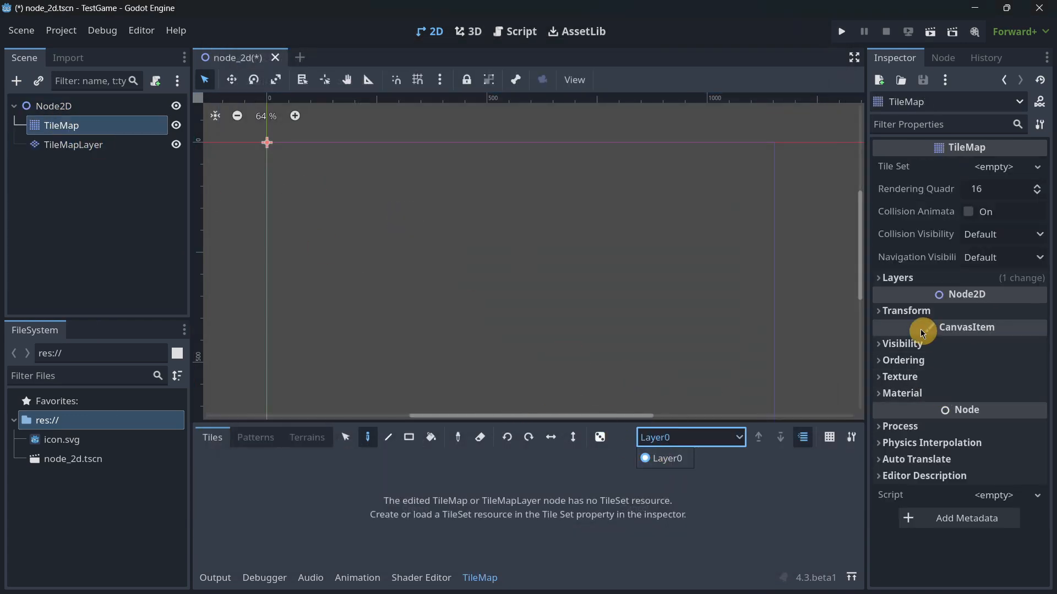
click(894, 281)
click(901, 279)
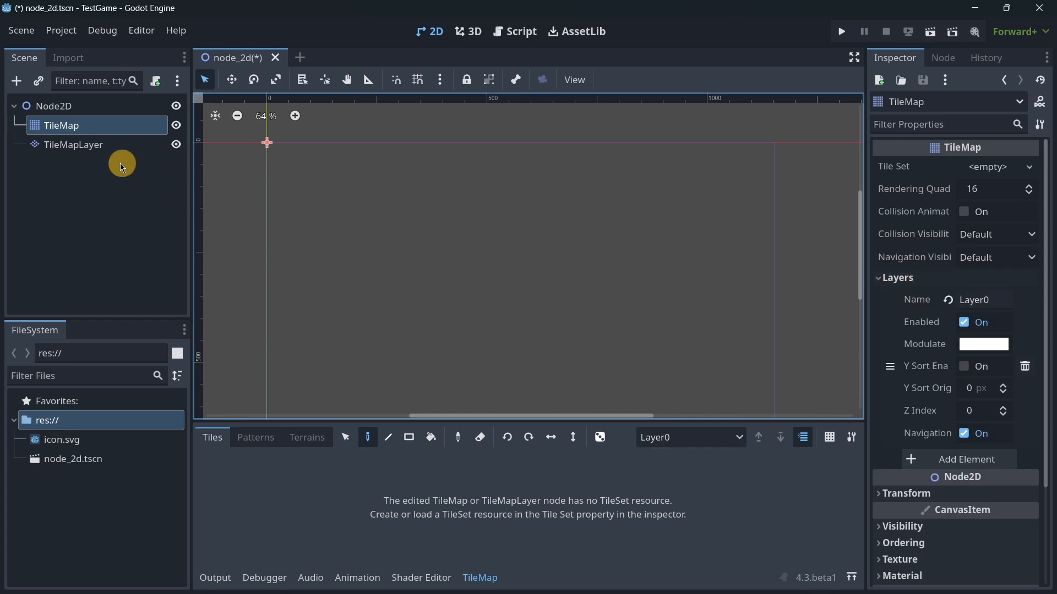
click(91, 156)
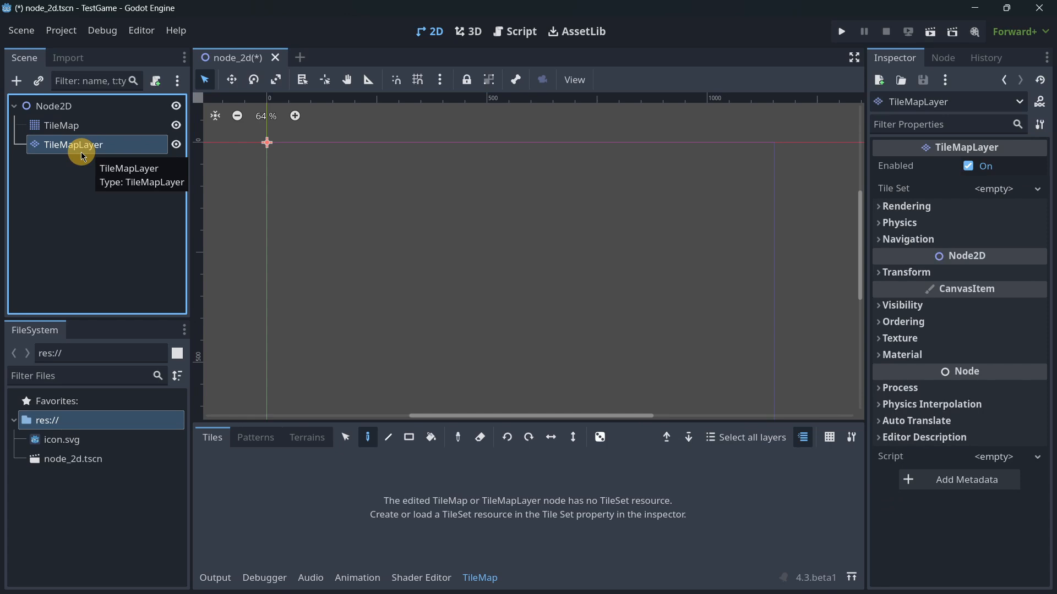
click(993, 188)
click(130, 160)
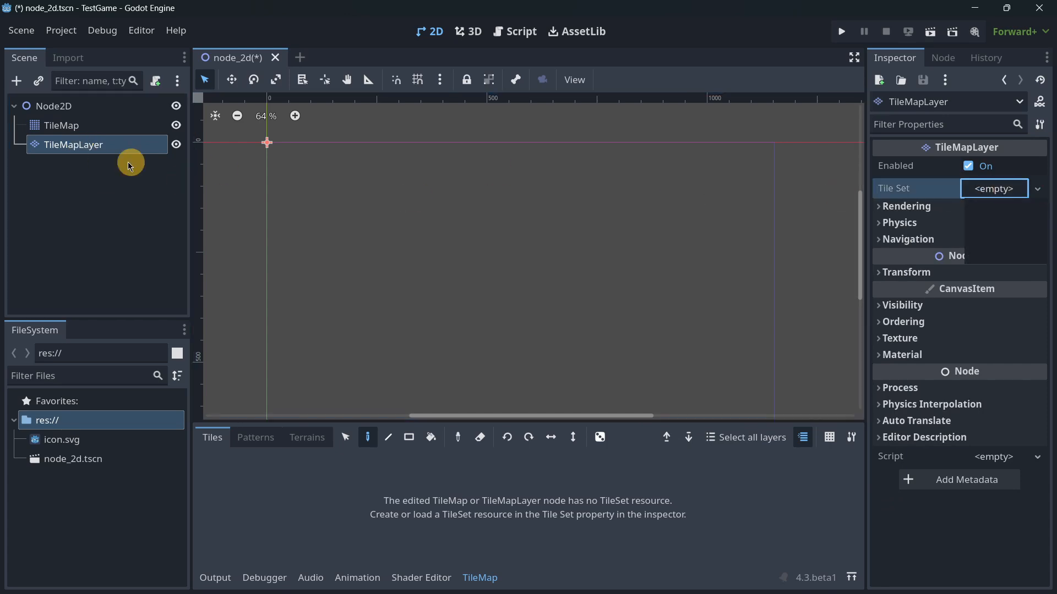
click(999, 191)
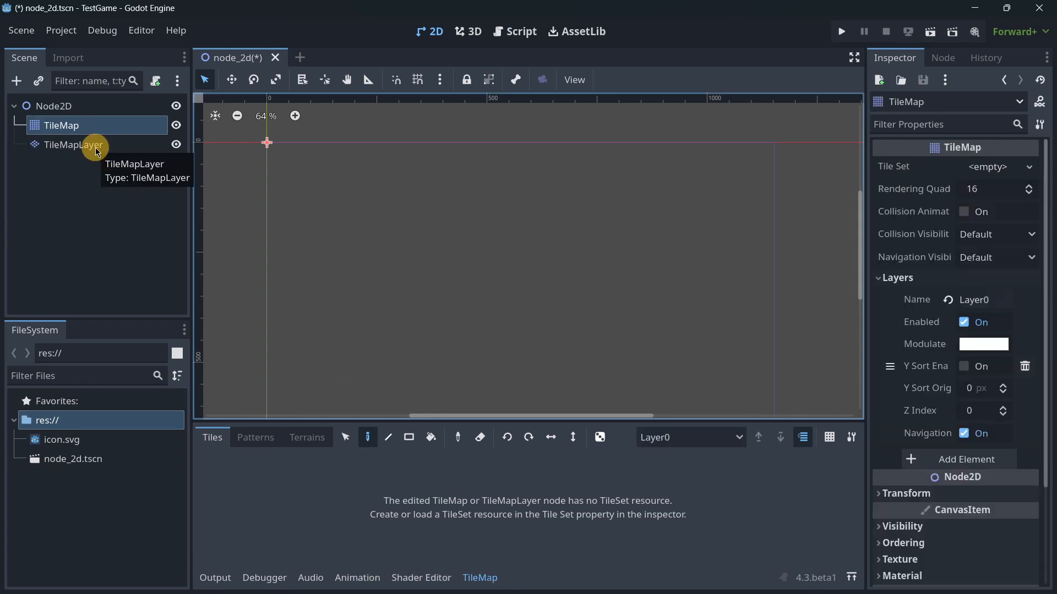
- Create a new TileSet for the TileMap and add icon.svg as its atlas source with automatically created tiles
click(971, 168)
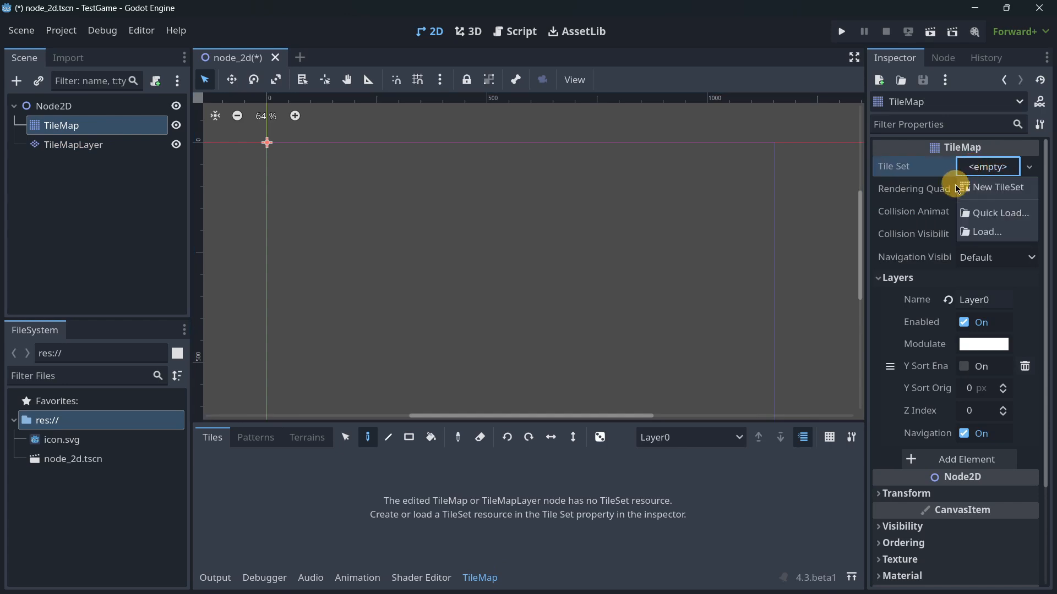
click(976, 179)
click(978, 169)
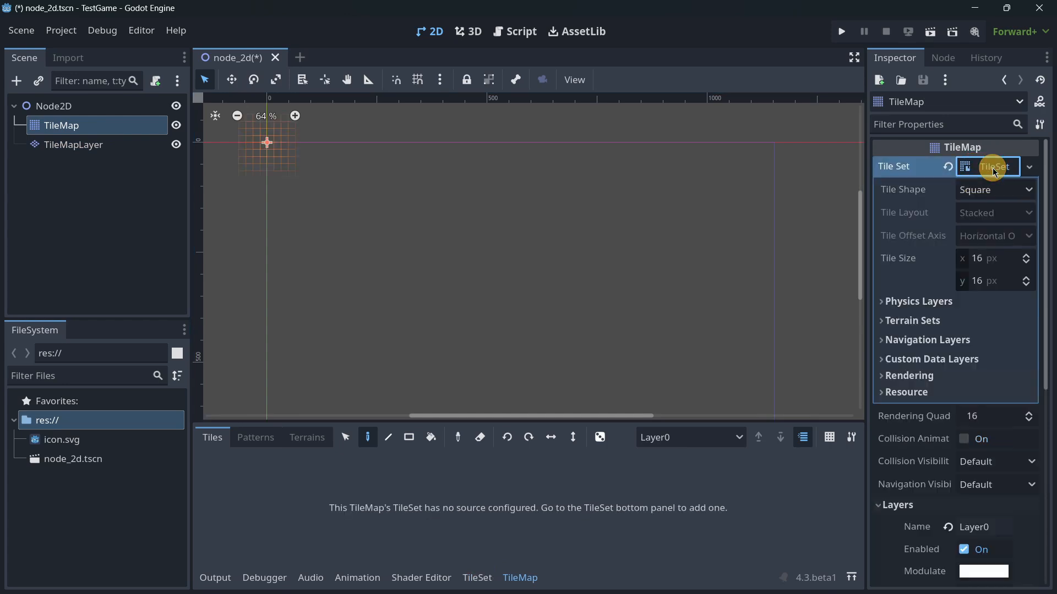
click(471, 577)
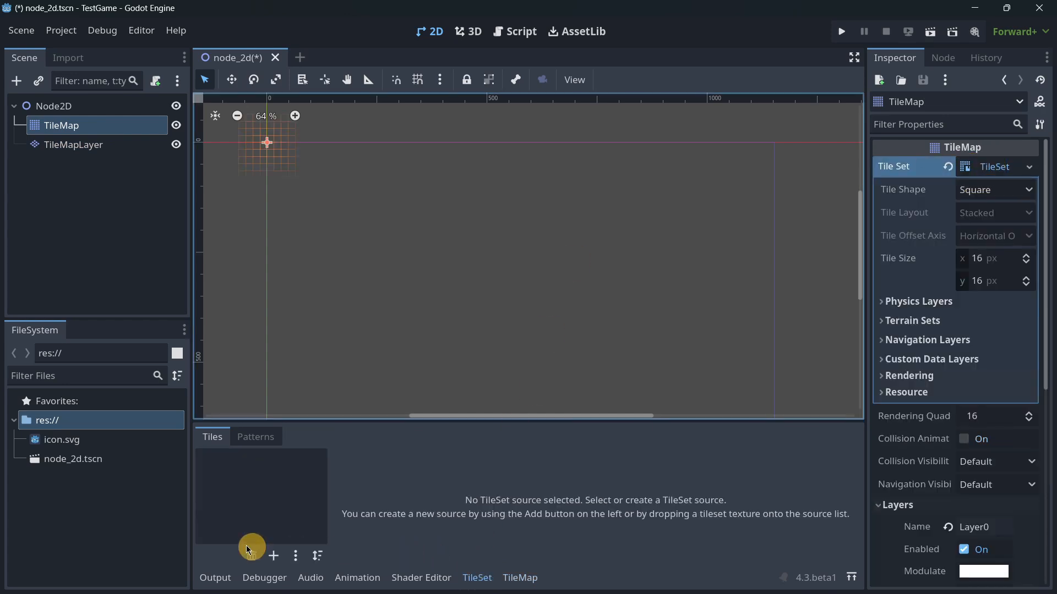
drag(50, 439, 226, 491)
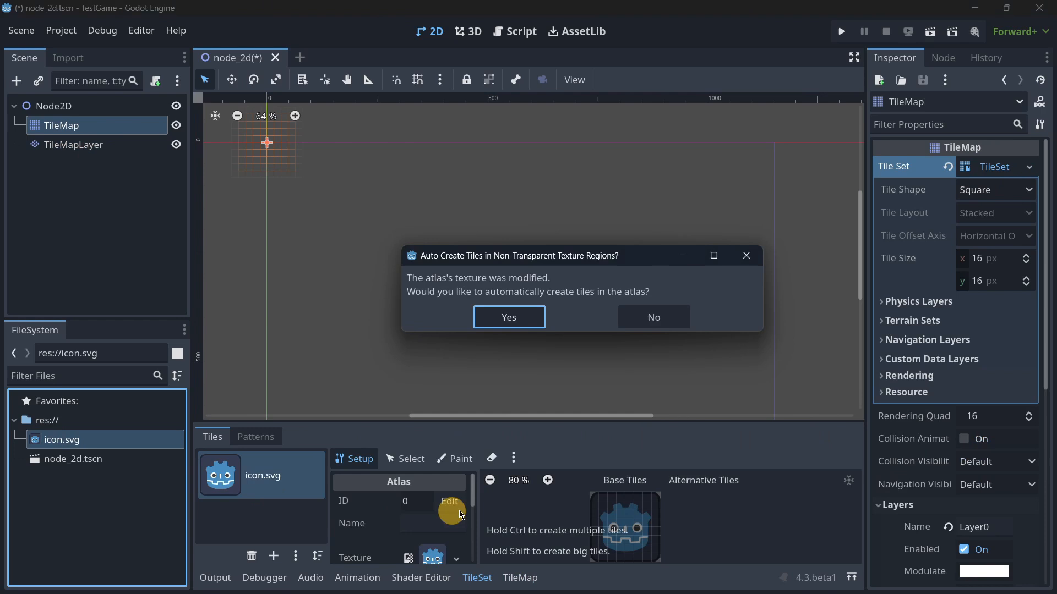
click(503, 318)
scroll(412, 511, down, 2)
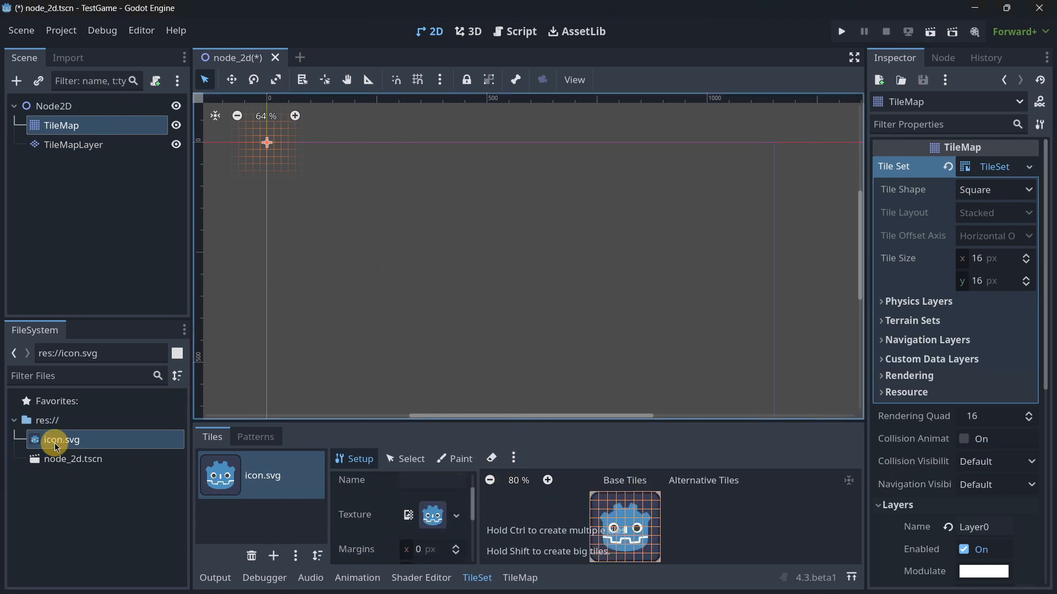
- Inspect icon.svg to check its pixel dimensions, and reselect the TileMap node
click(94, 440)
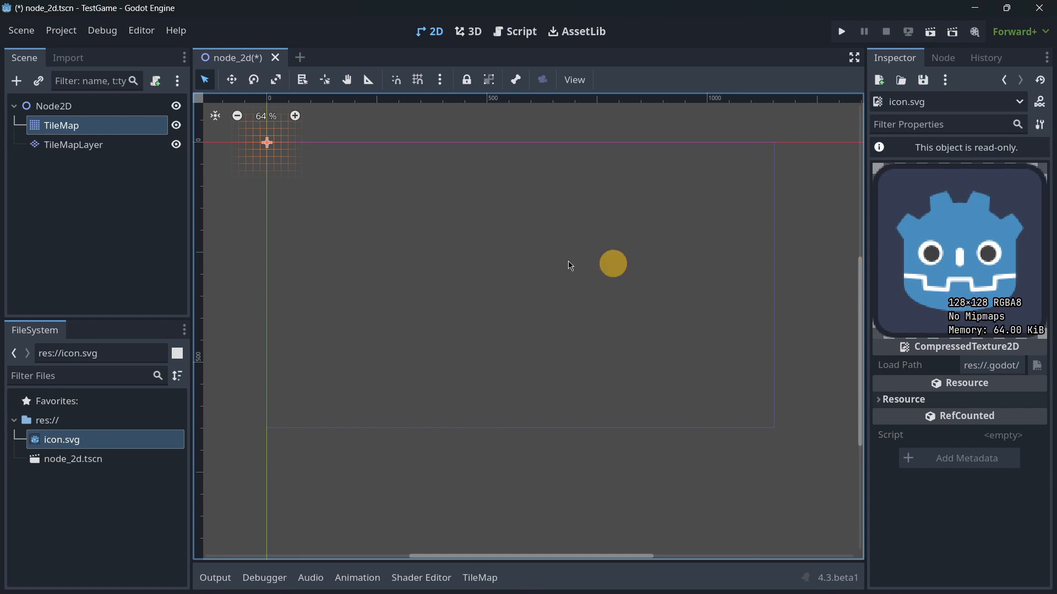
click(480, 577)
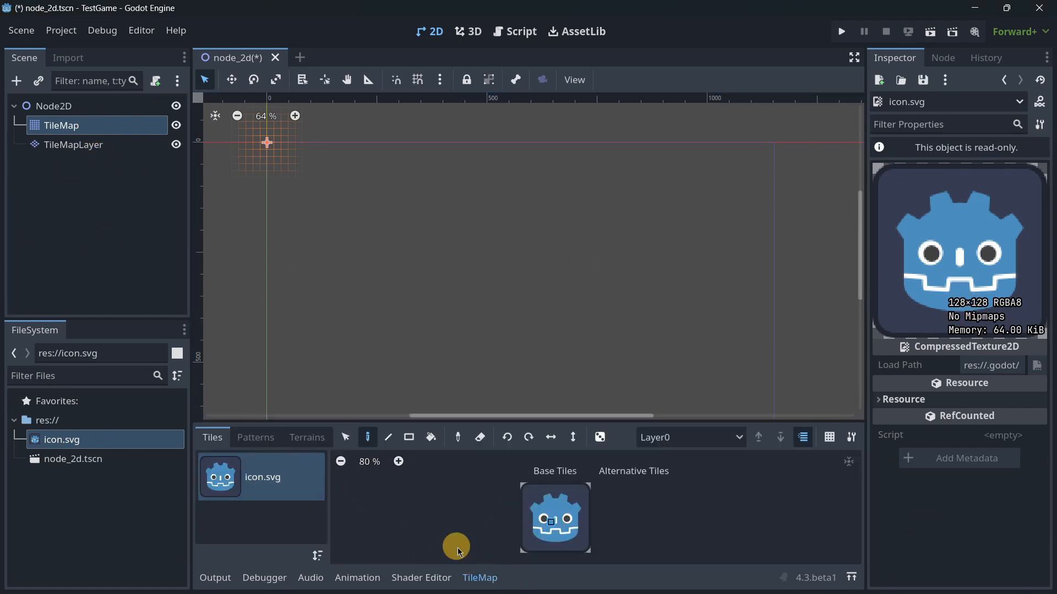
click(76, 144)
click(70, 125)
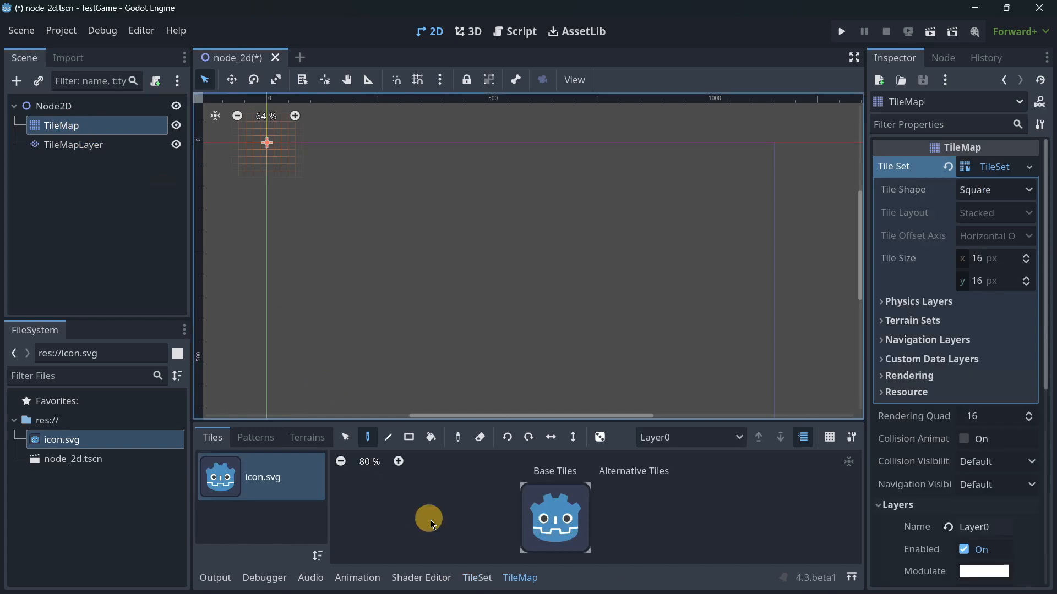
- Set the icon.svg atlas's texture region size to 128 × 128 px in the TileMap's TileSet
scroll(423, 534, down, 3)
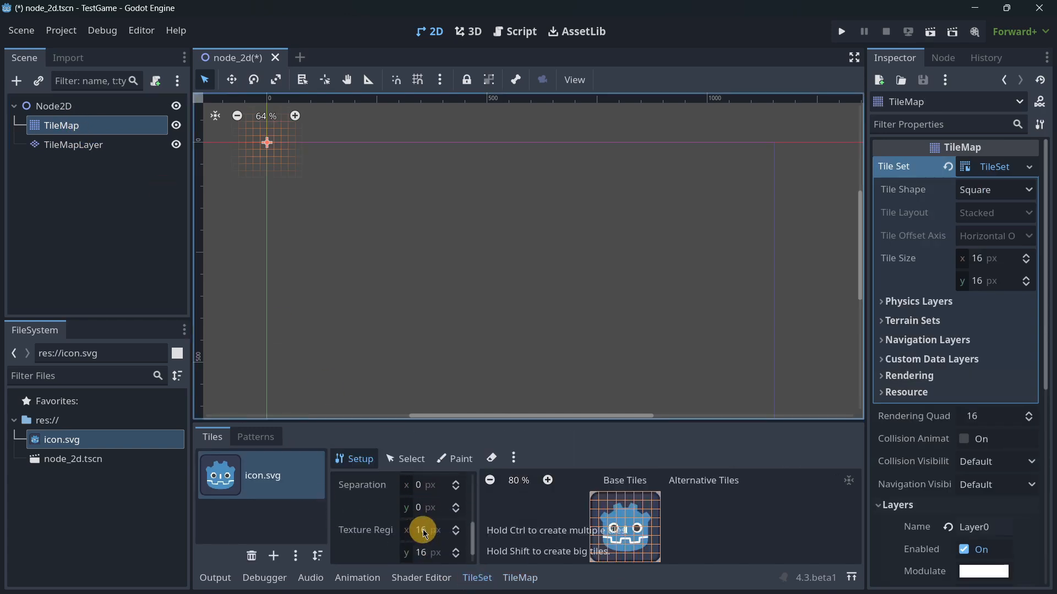
click(423, 529)
text(128)
key(Tab)
text(128)
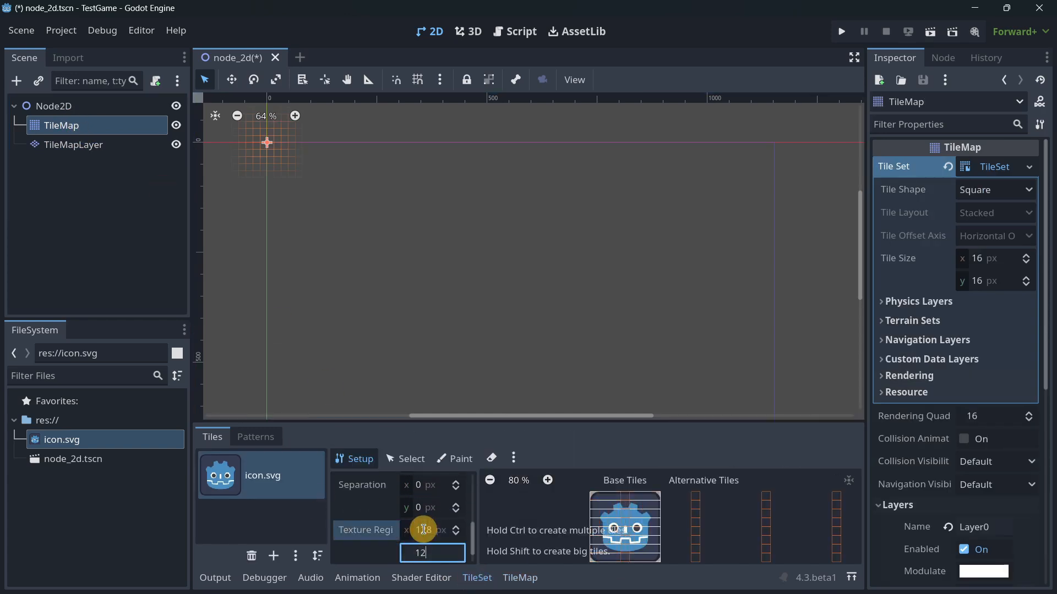
key(Return)
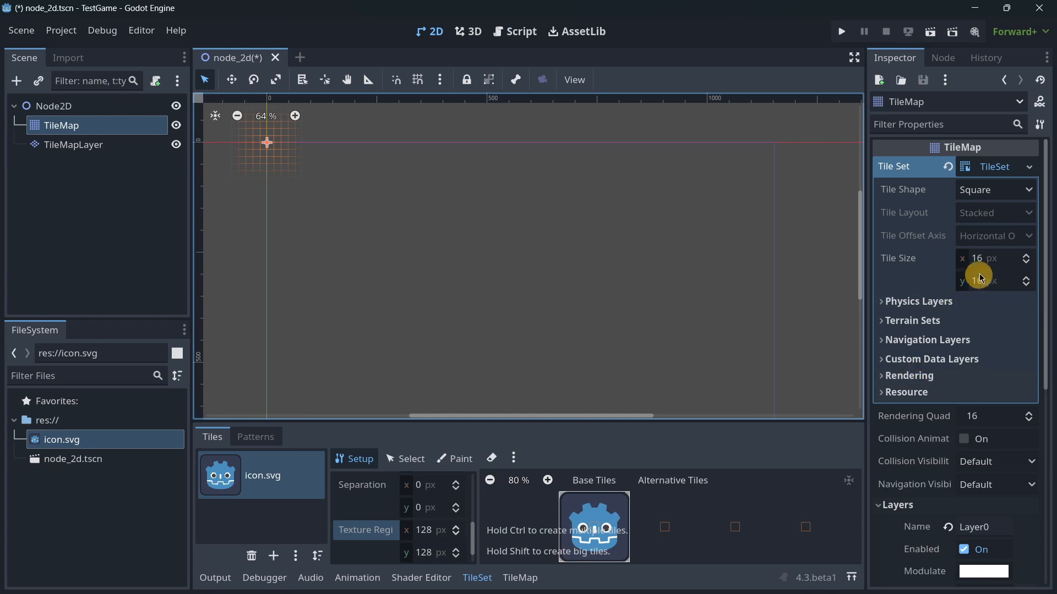
- Set the tile size of the TileMap's TileSet to 128 × 128 px
click(983, 258)
text(128)
key(Tab)
text(128)
key(Return)
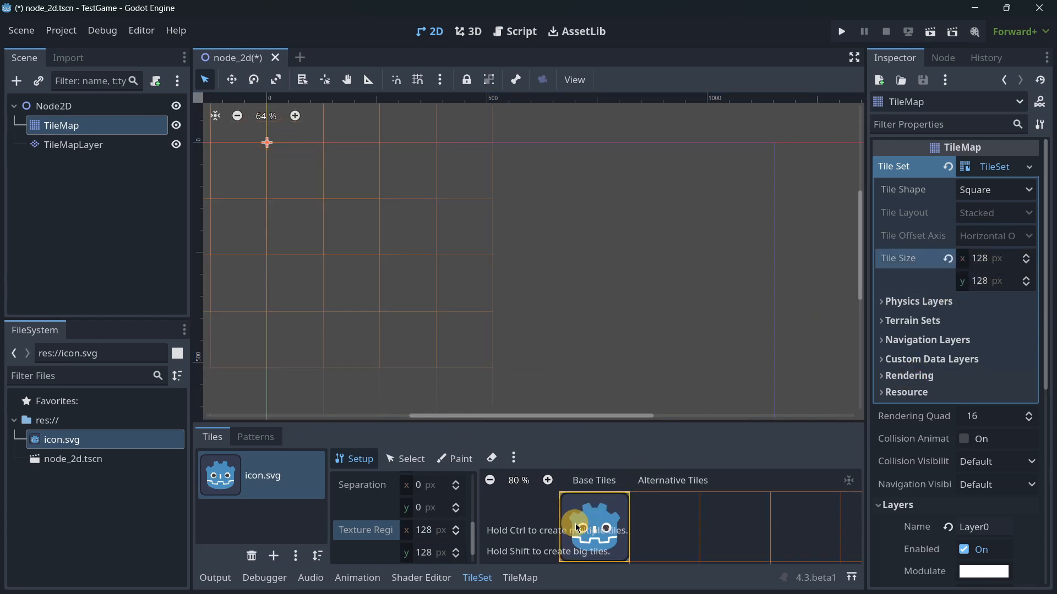
- Paint a horizontal row of nine icon tiles on the TileMap's Layer0, from cell (0, 4) to cell (8, 4)
click(404, 459)
click(575, 509)
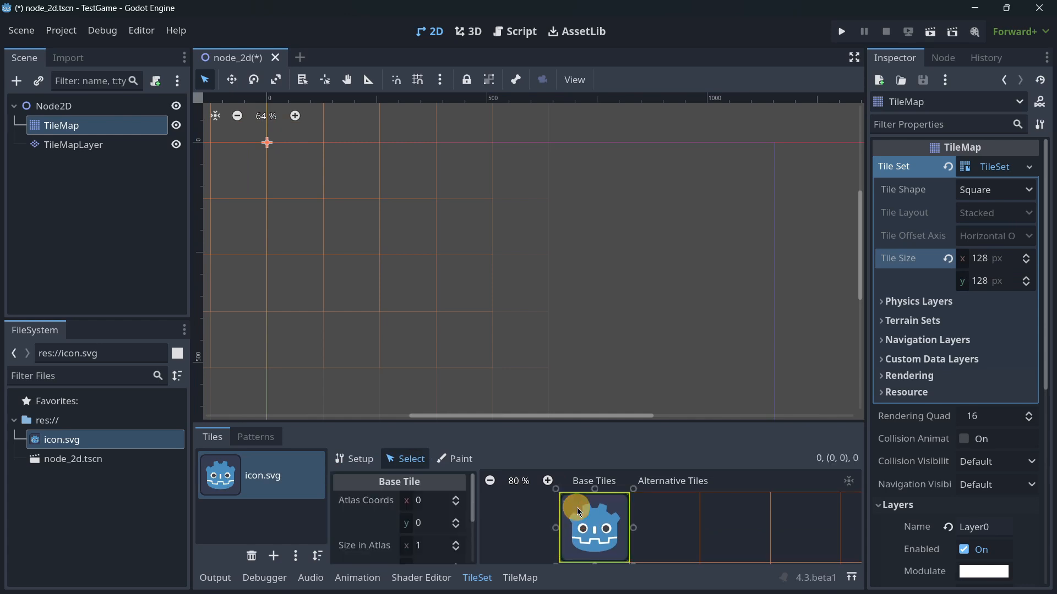
click(518, 577)
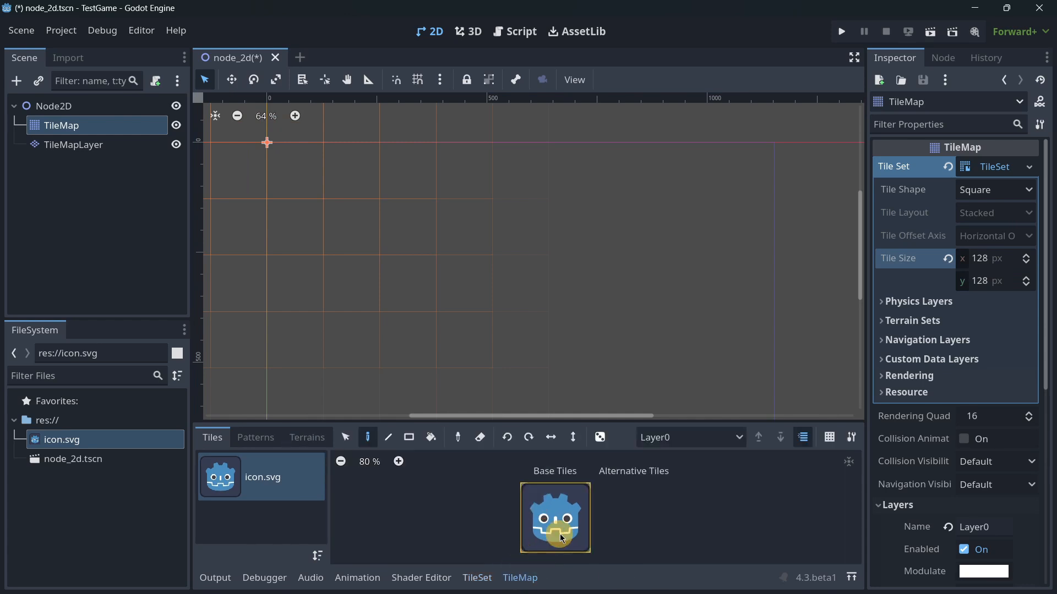
click(560, 528)
scroll(467, 330, down, 4)
drag(379, 366, 589, 363)
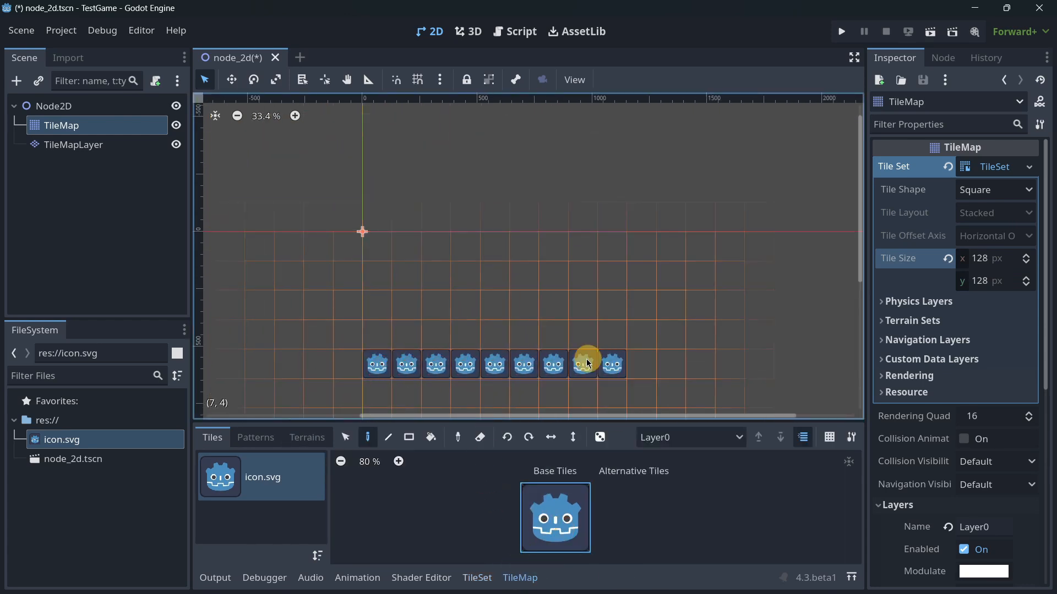
- Create a new TileSet for the TileMapLayer and add icon.svg as its atlas source with automatically created tiles
click(55, 145)
click(1002, 197)
click(998, 207)
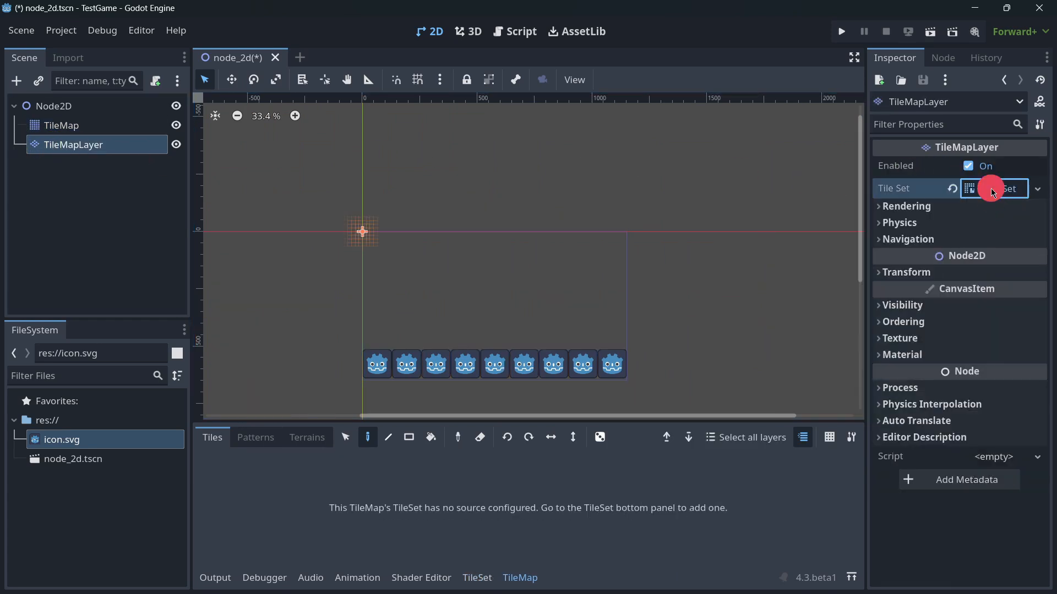
click(990, 189)
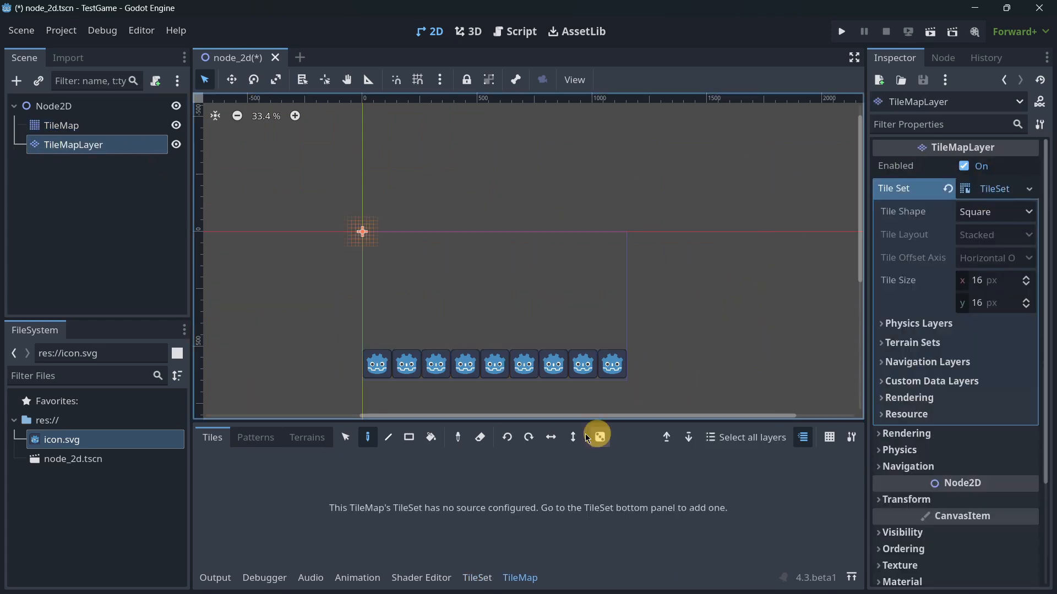
click(478, 577)
drag(55, 439, 264, 479)
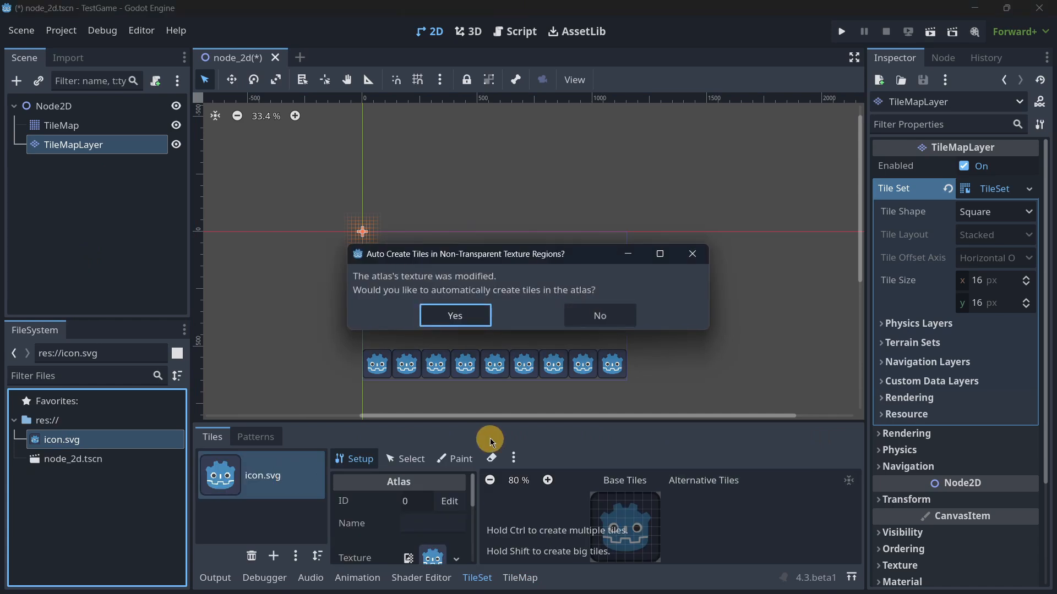
click(472, 323)
- Set the icon.svg atlas's texture region size to 128 × 128 px in the TileMapLayer's TileSet
scroll(403, 520, down, 6)
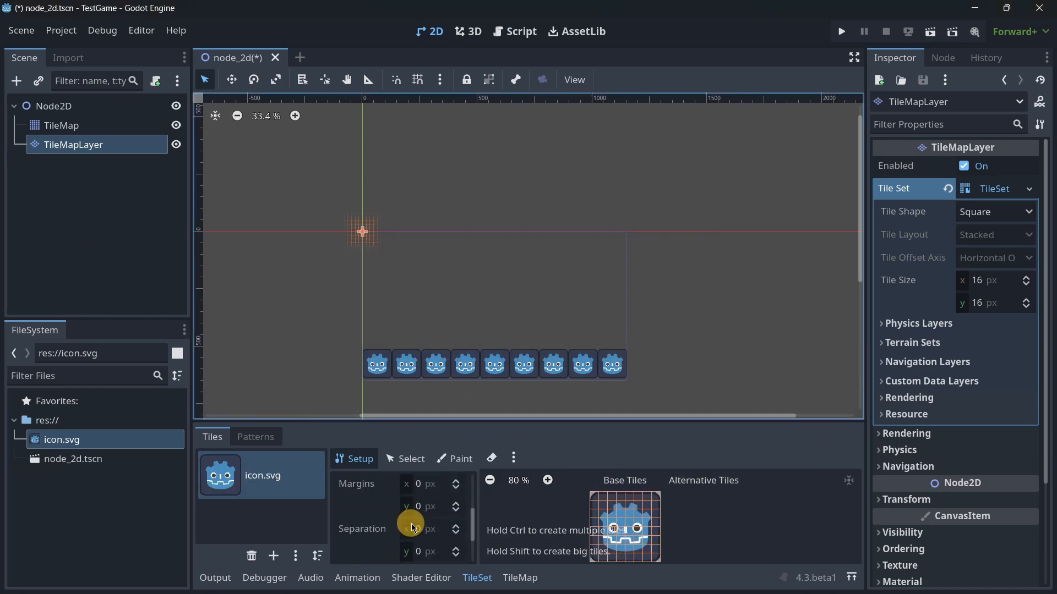
click(431, 536)
text(128)
key(Tab)
text(128)
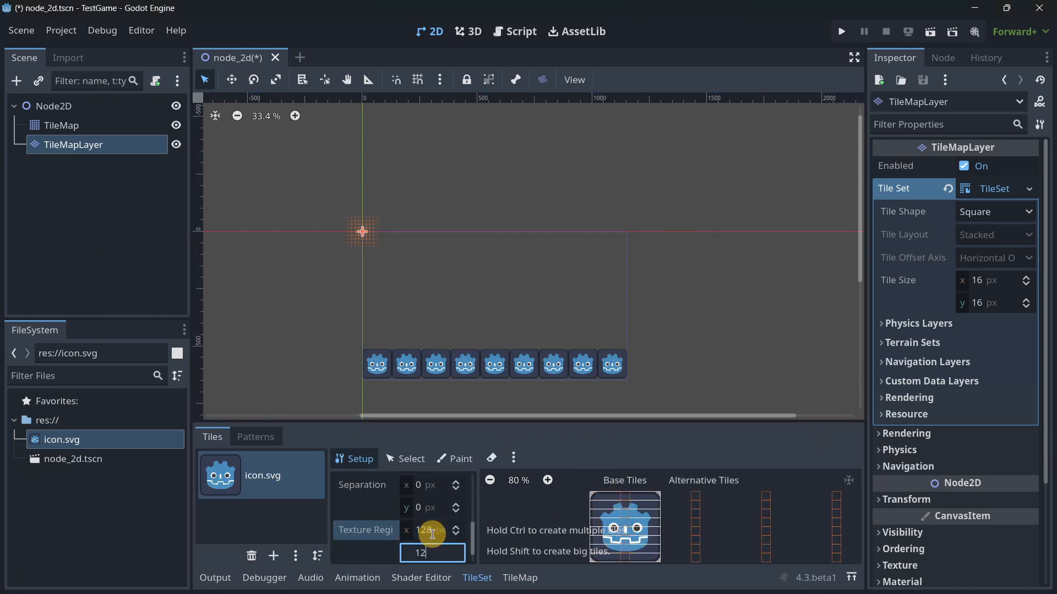
key(Return)
- Set the tile size of the TileMapLayer's TileSet to 128 × 128 px
click(978, 281)
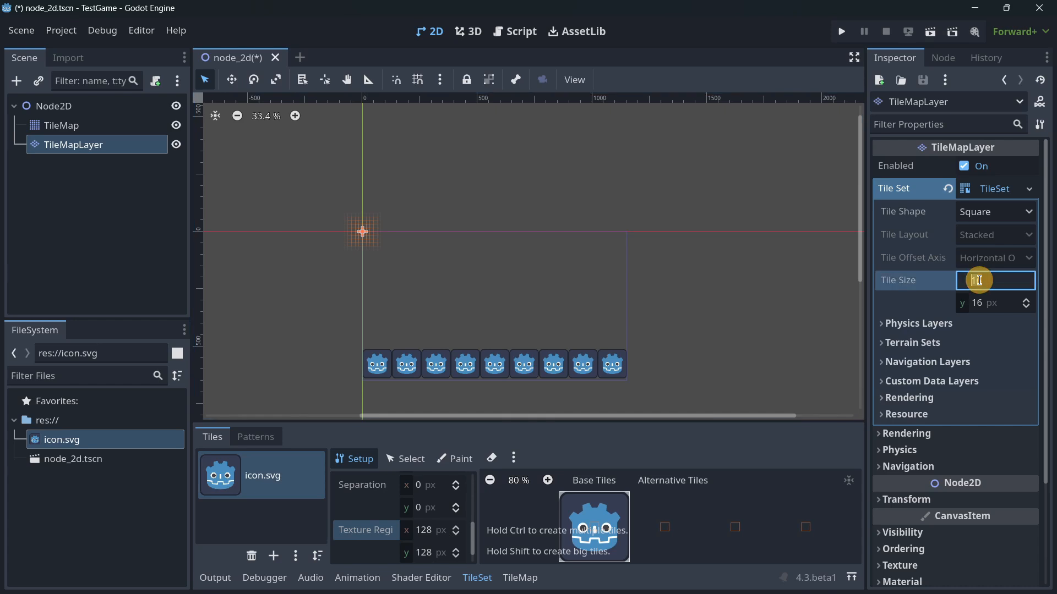
text(128)
key(Tab)
text(128)
key(Return)
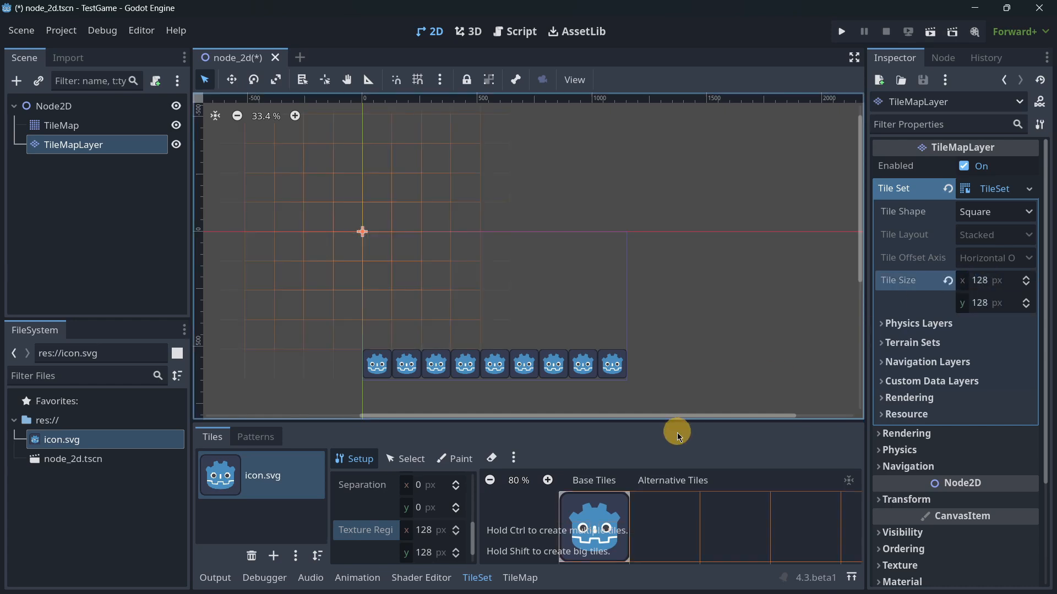
- Paint a horizontal row of nine icon tiles on the TileMapLayer, from cell (0, 0) to cell (8, 0)
click(520, 577)
click(574, 517)
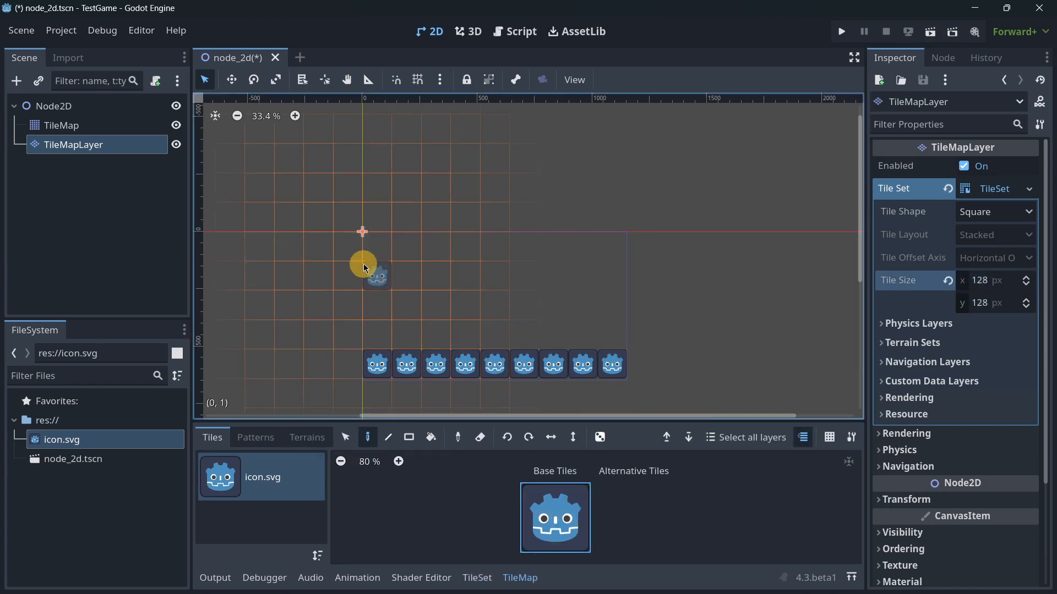
click(385, 260)
drag(384, 260, 612, 246)
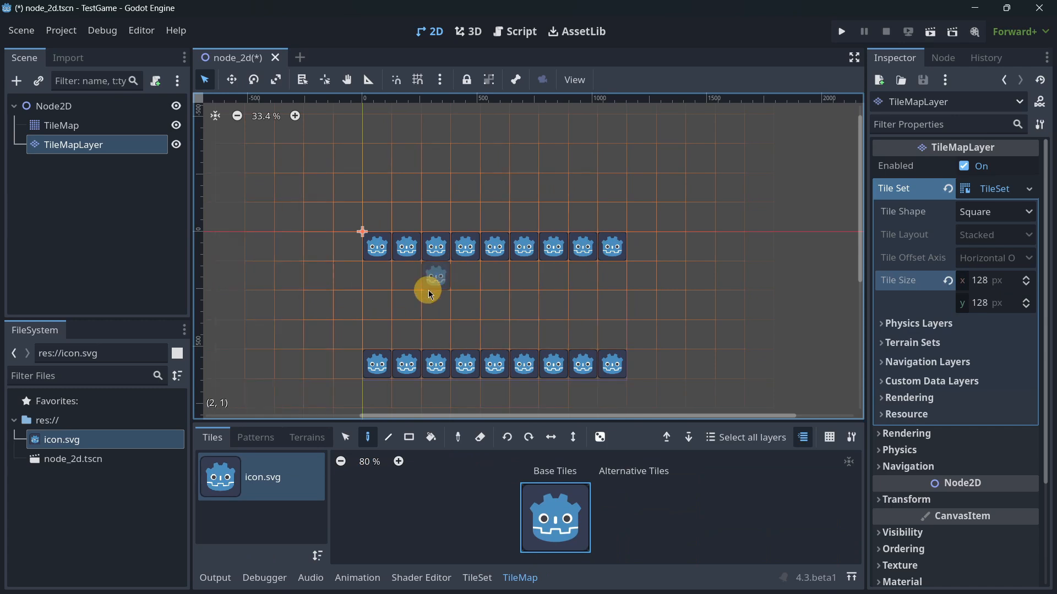
- Look at the TileMap's layer selection list and compare it with the TileMapLayer's layer controls
click(104, 125)
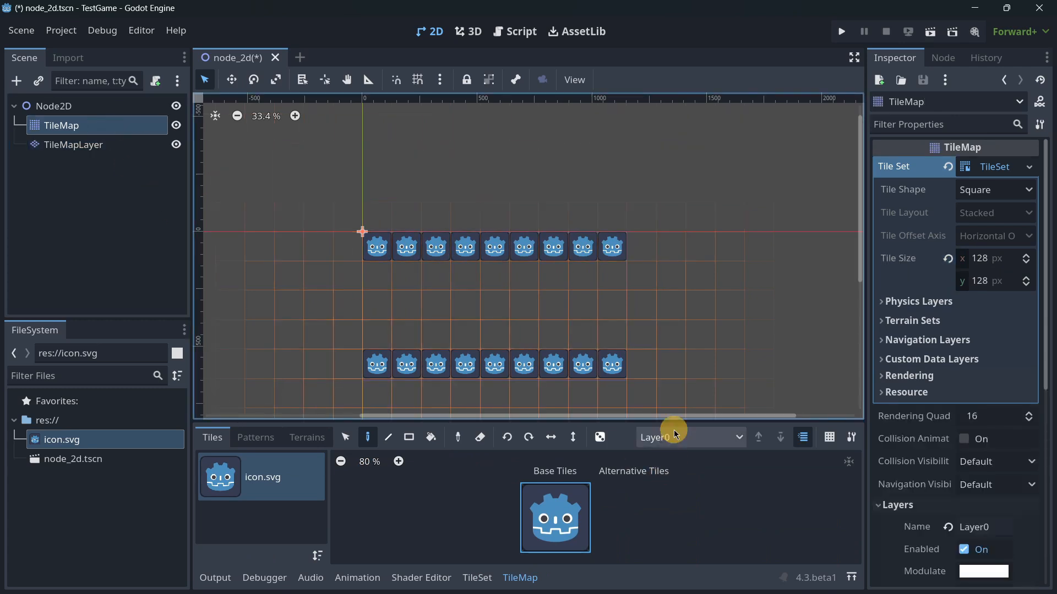
click(683, 437)
click(629, 440)
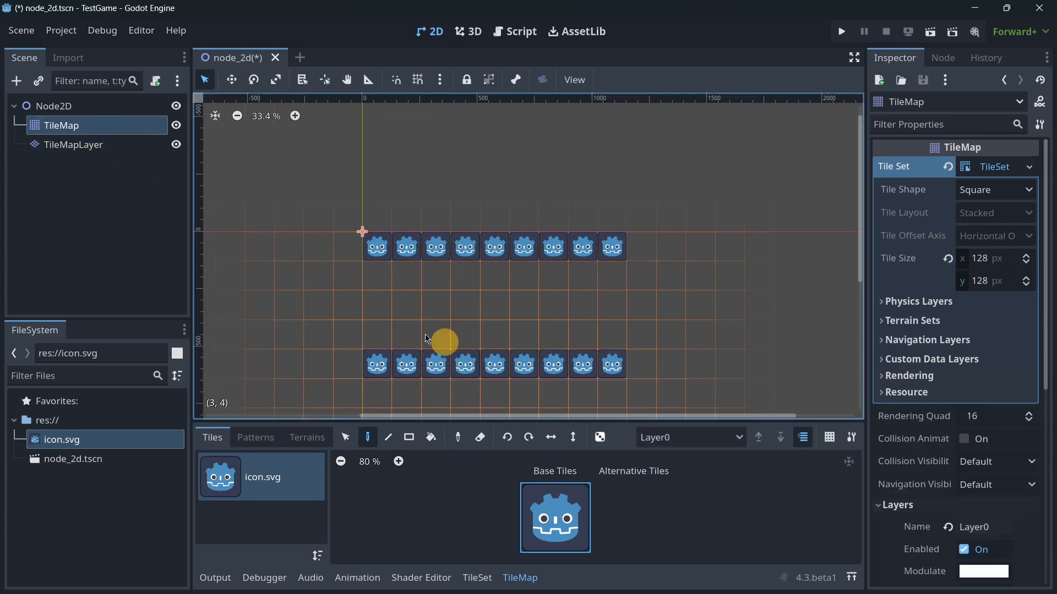
click(65, 153)
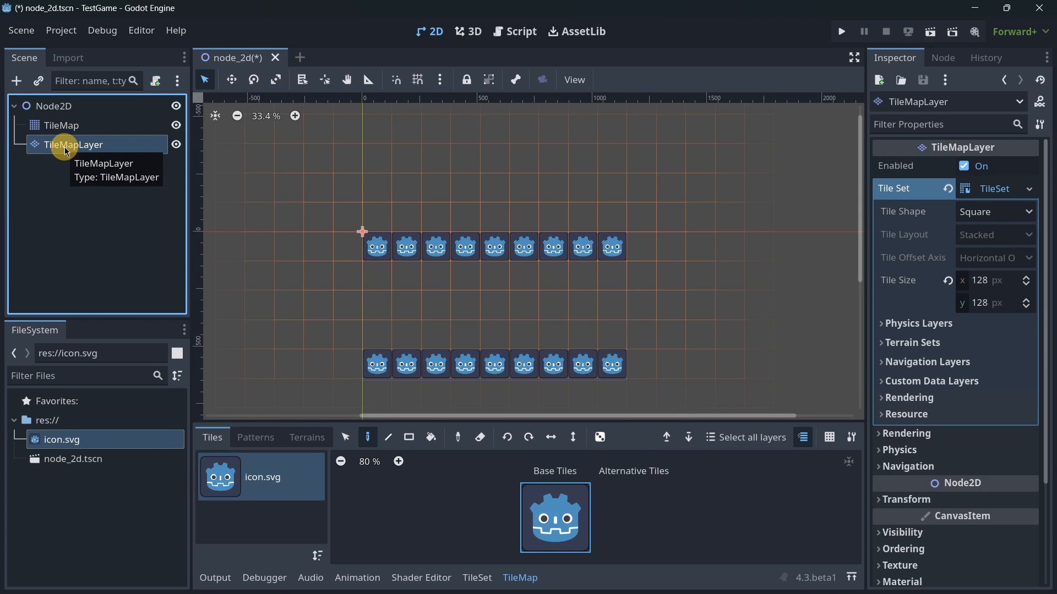
- Extract the TileMap's layers as individual TileMapLayer nodes
key(Up)
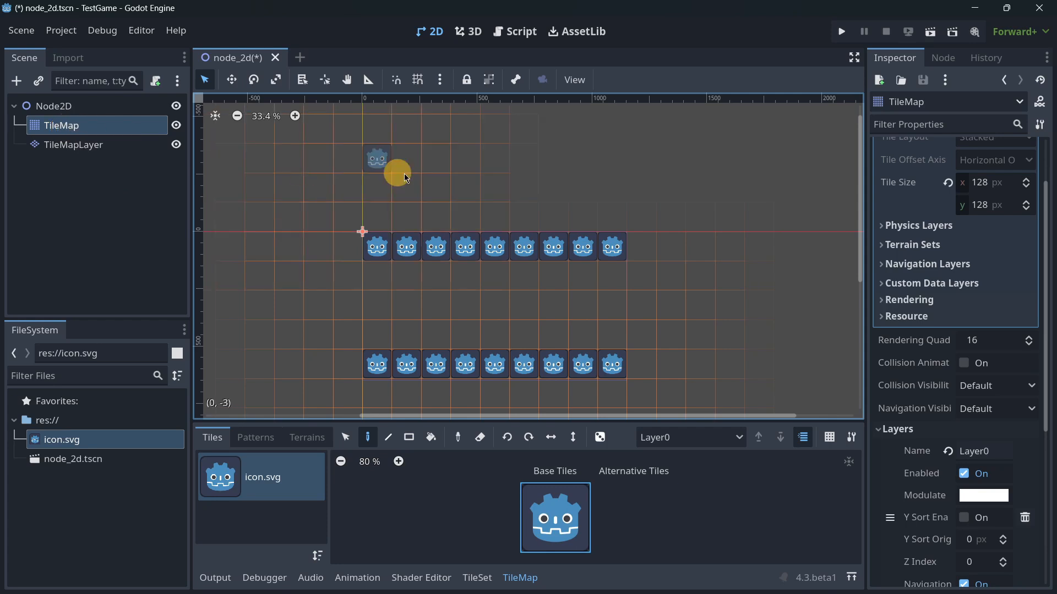
click(853, 440)
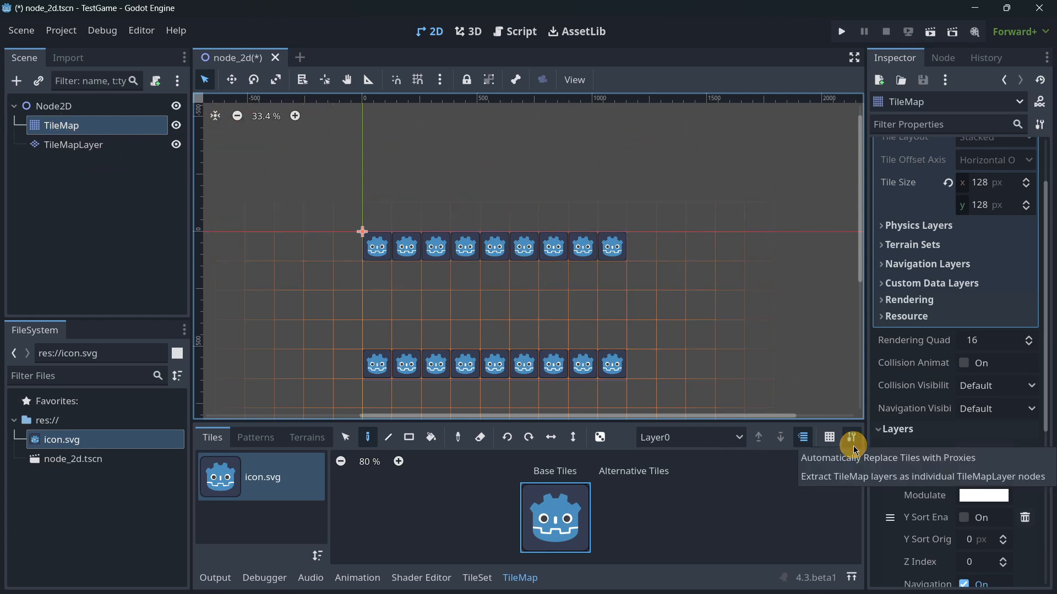
click(809, 485)
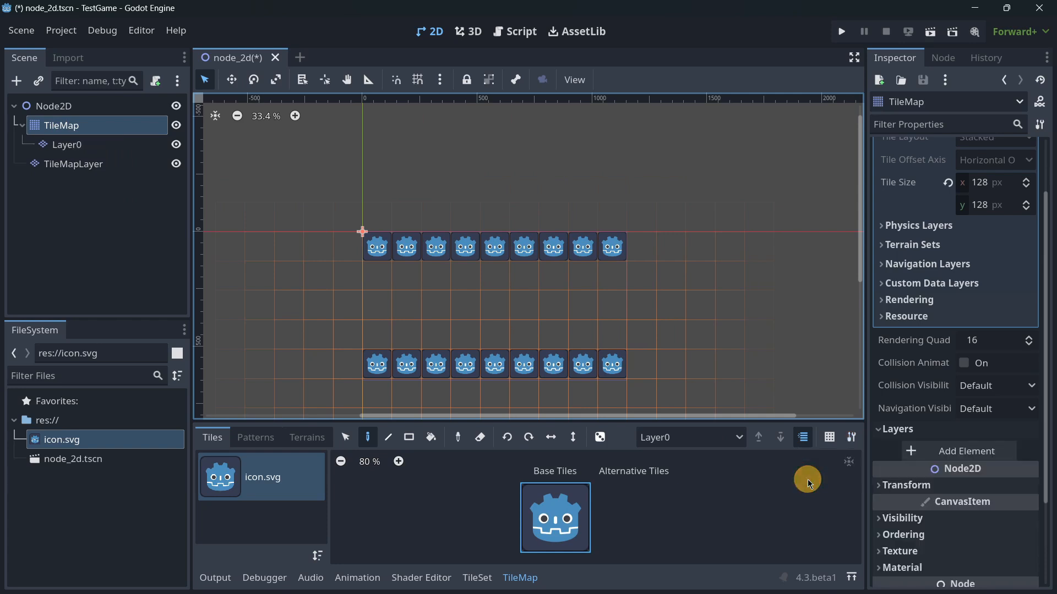
- Clear the tilemap nodes from the scene and add a ParallaxLayer node as a child of Node2D
click(90, 145)
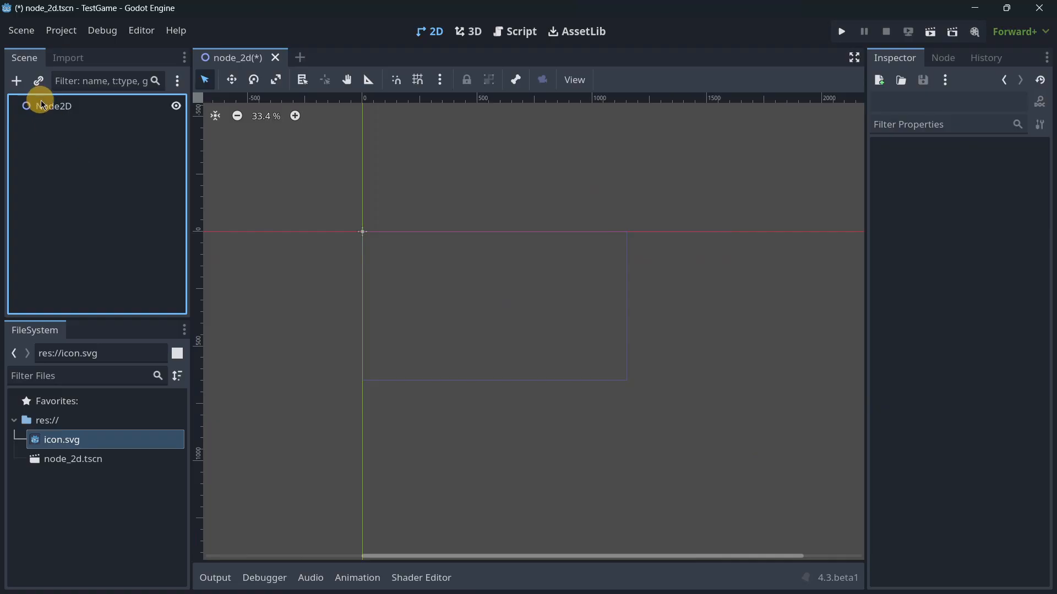
click(39, 103)
click(17, 86)
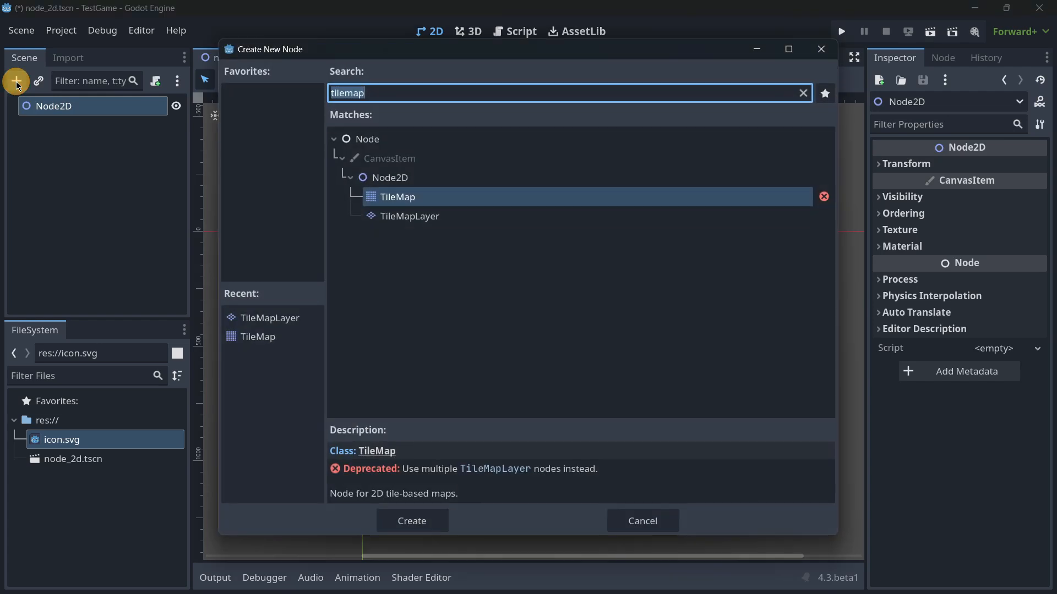
text(parr)
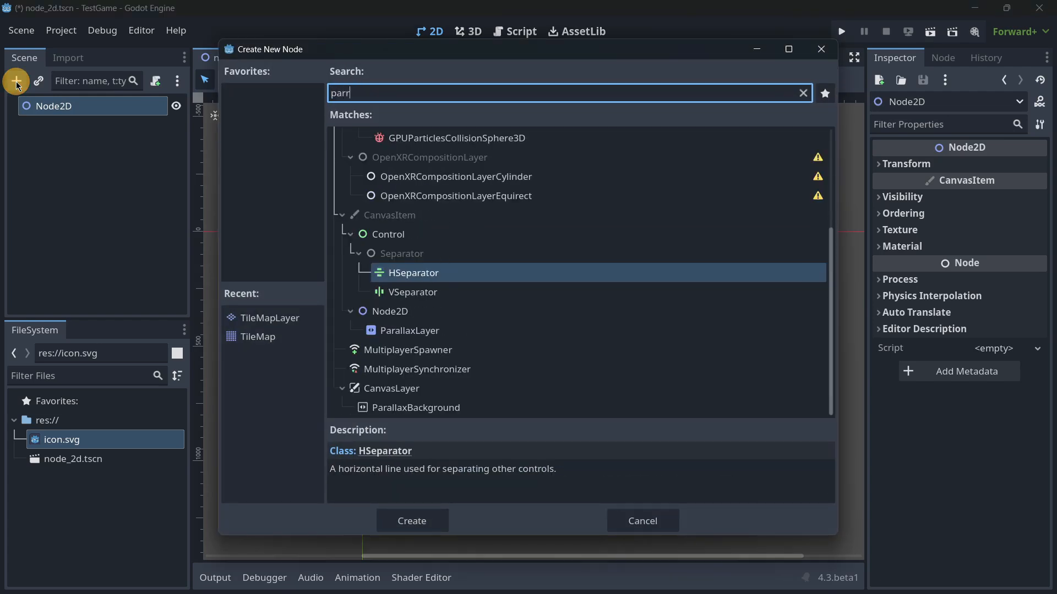
key(Down)
key(Down)
key(Down)
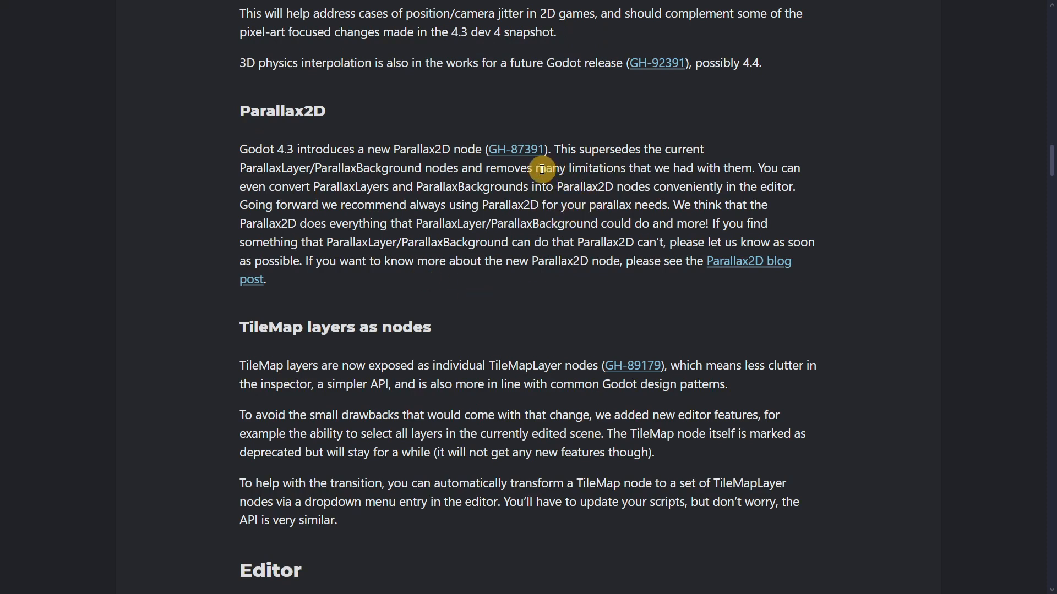
- Switch to the release notes and read the Parallax2D section on removed limitations and the recommended use
drag(536, 169, 621, 169)
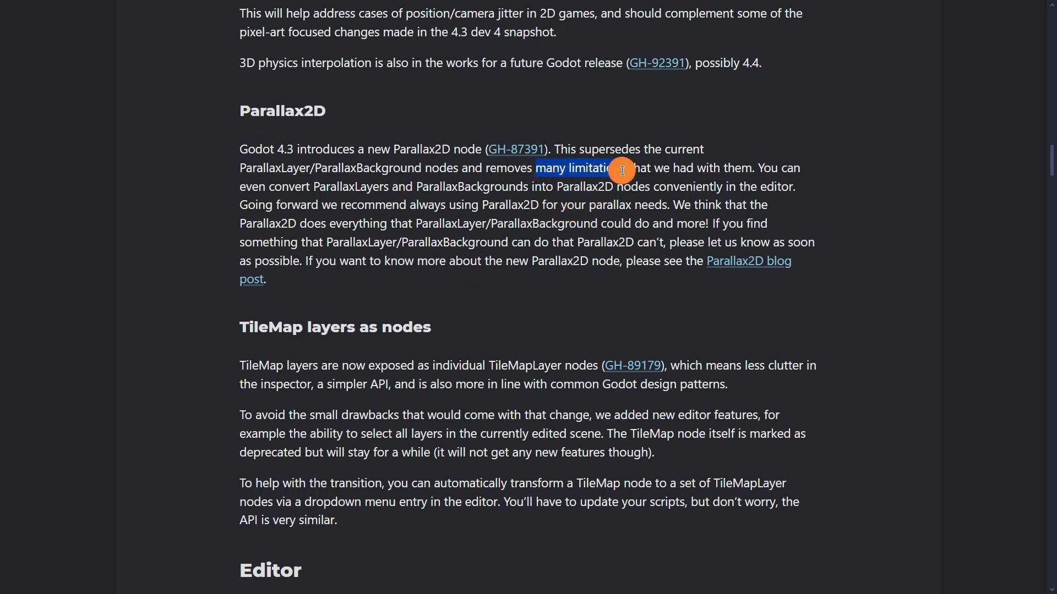
click(596, 209)
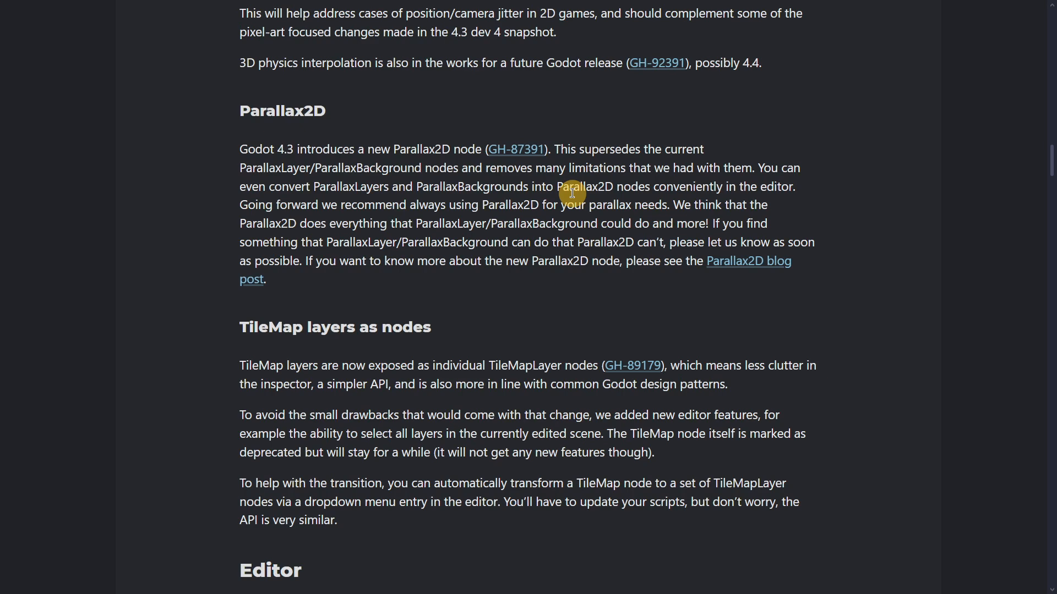
drag(673, 205, 709, 223)
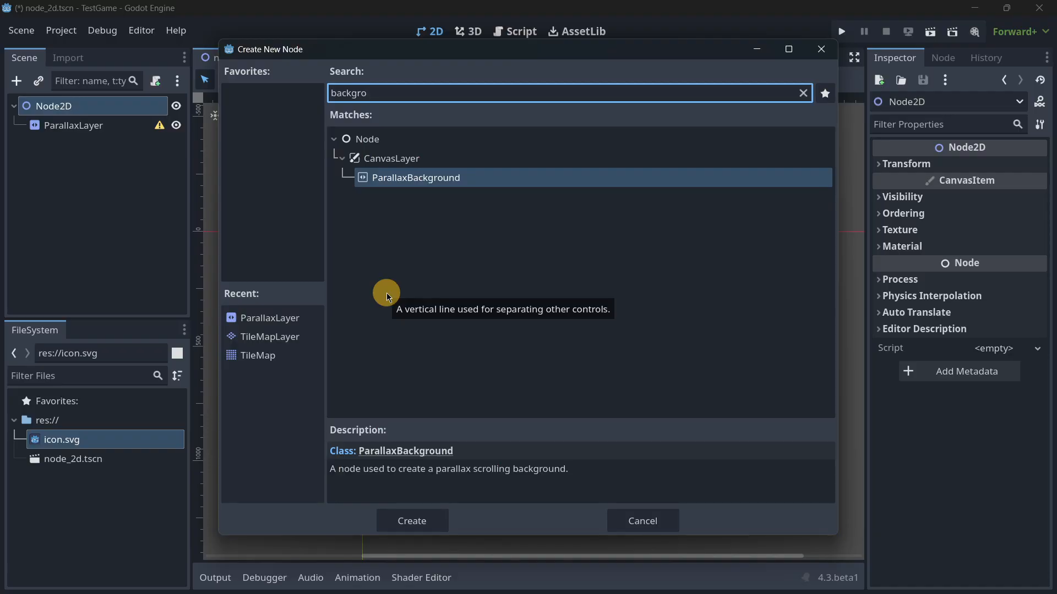
- Add a ParallaxBackground node under Node2D and make ParallaxLayer its child
click(412, 521)
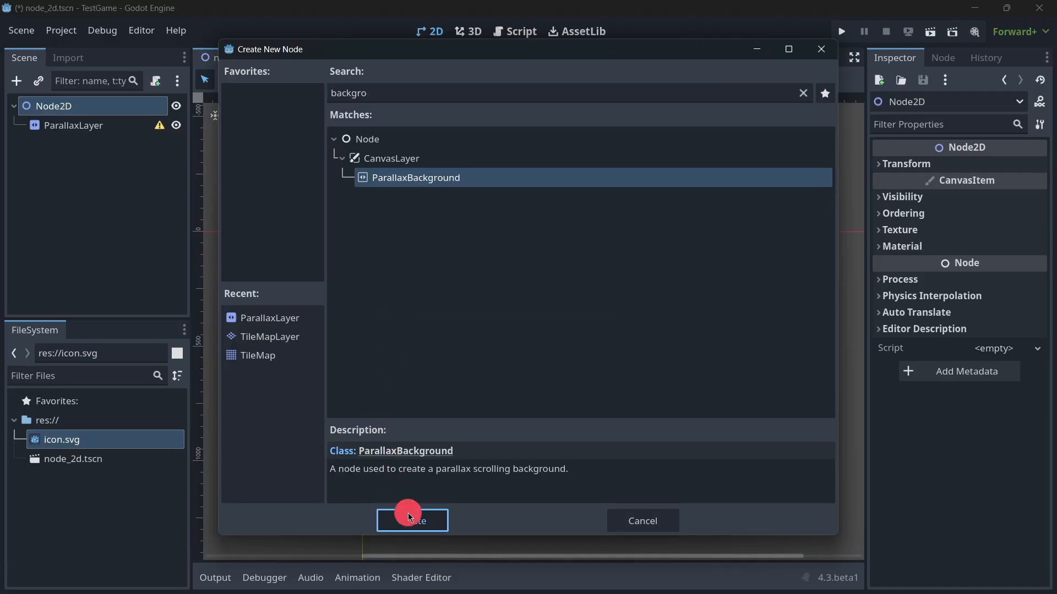
drag(110, 126, 90, 147)
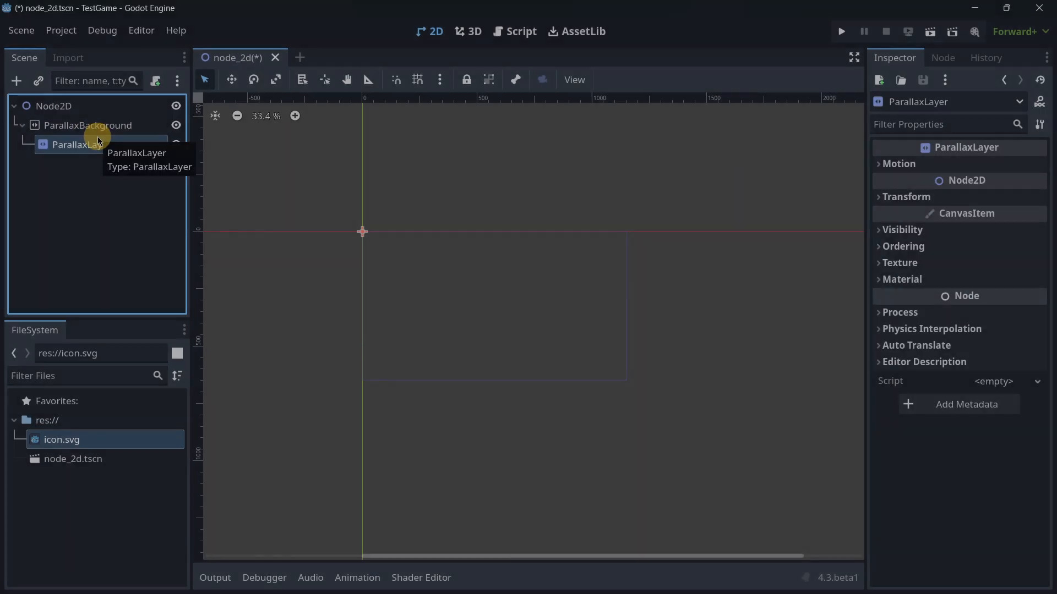
click(132, 253)
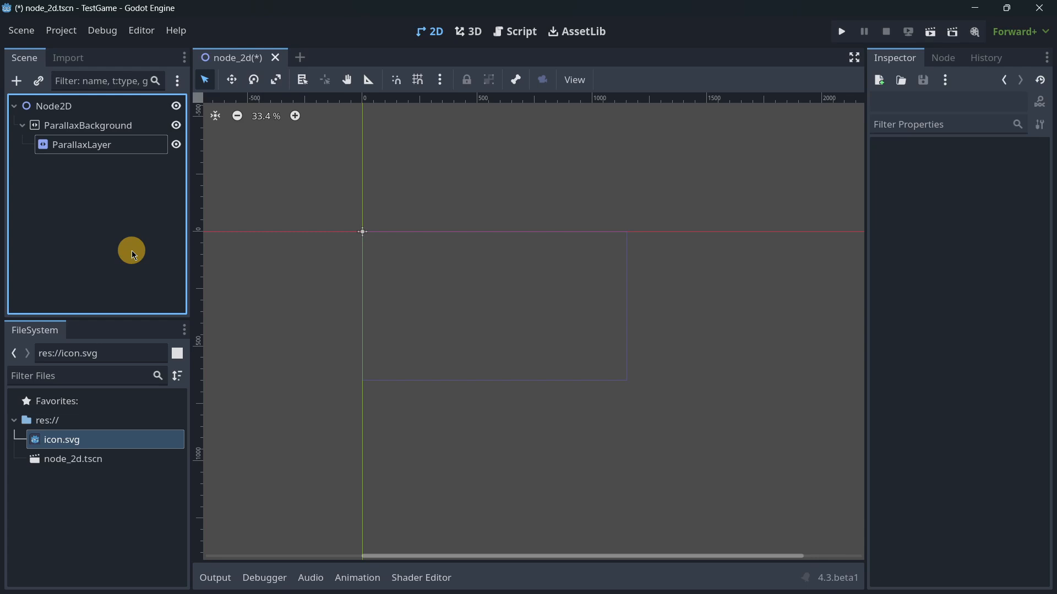
- Show the groups of Node2D, and search the release notes for "group" before returning to the editor
click(62, 105)
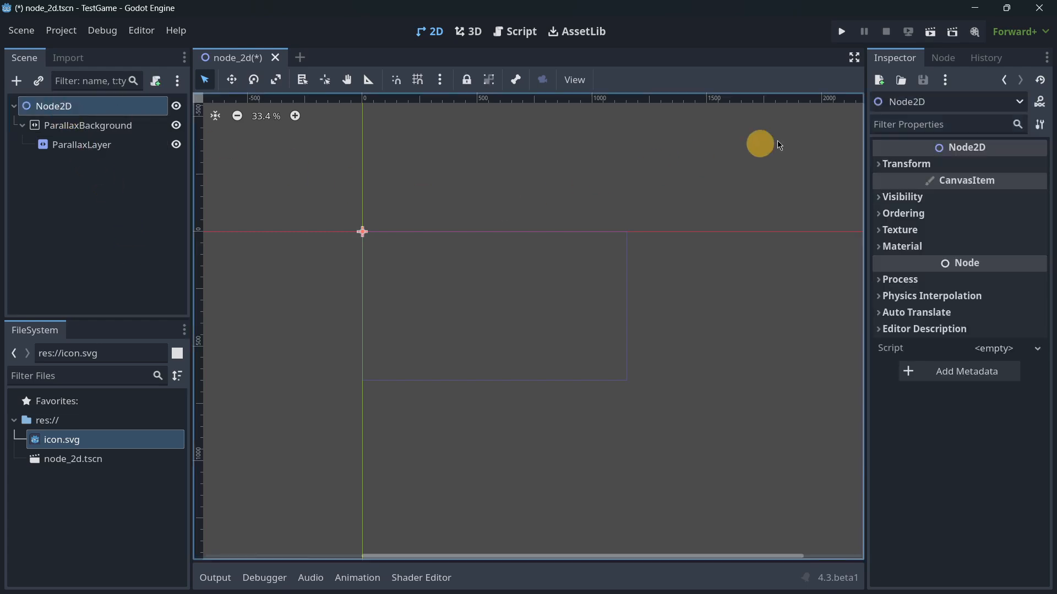
click(942, 58)
click(987, 80)
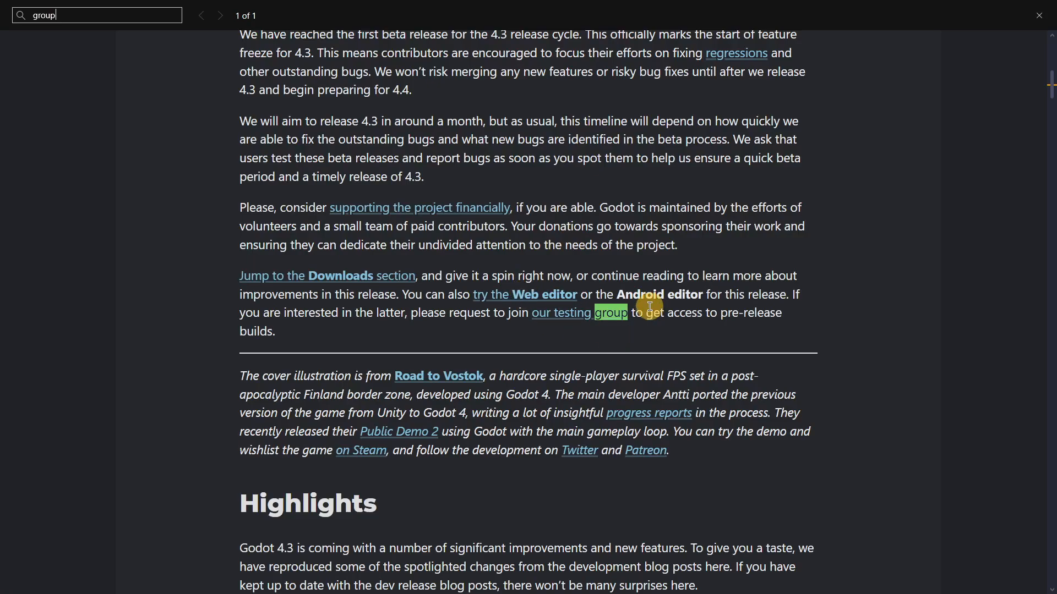
key(alt+Tab)
key(alt+Tab)
key(alt+Tab)
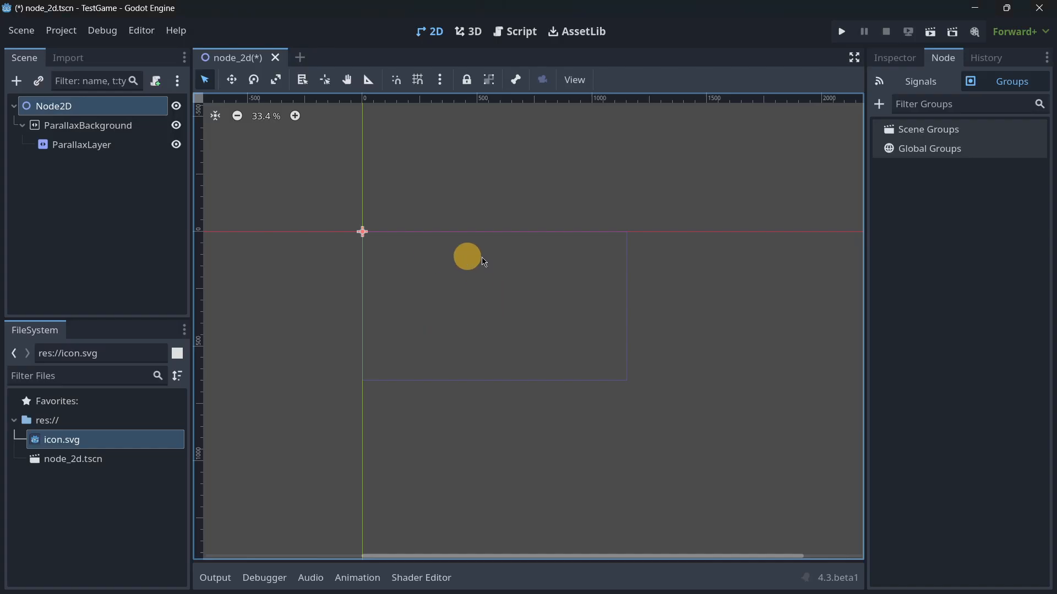
- Create a global group named Node with a short description and assign Node2D to it
click(928, 134)
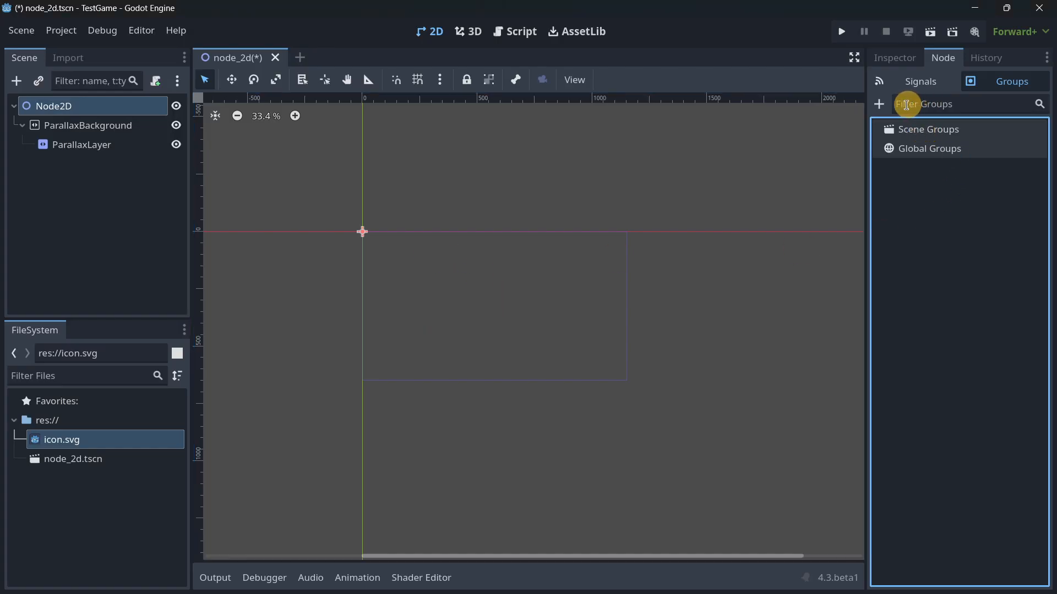
click(879, 104)
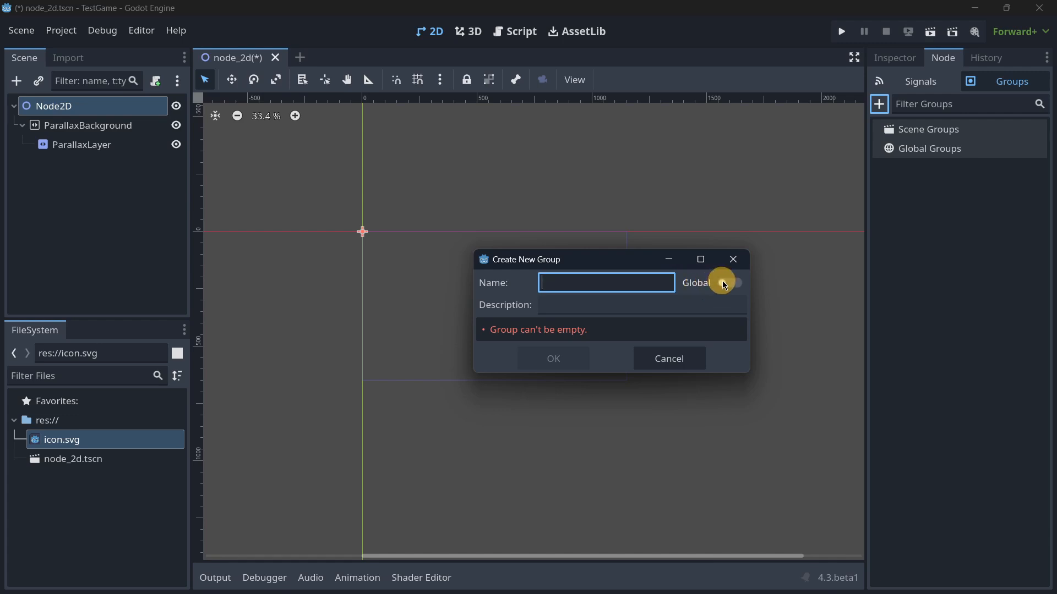
drag(530, 259, 489, 244)
click(525, 268)
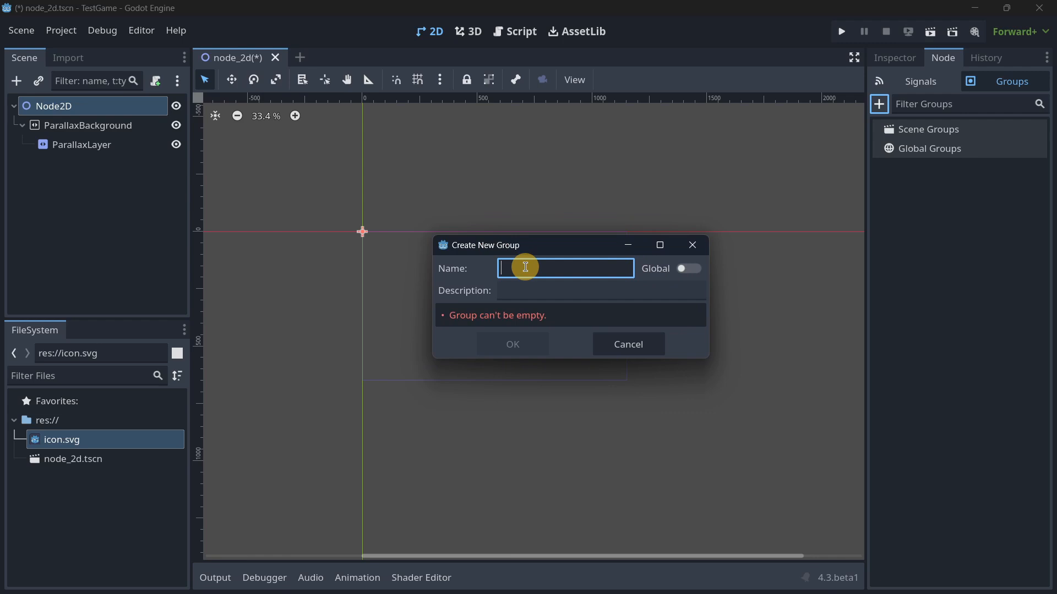
text(Node)
key(Tab)
key(Tab)
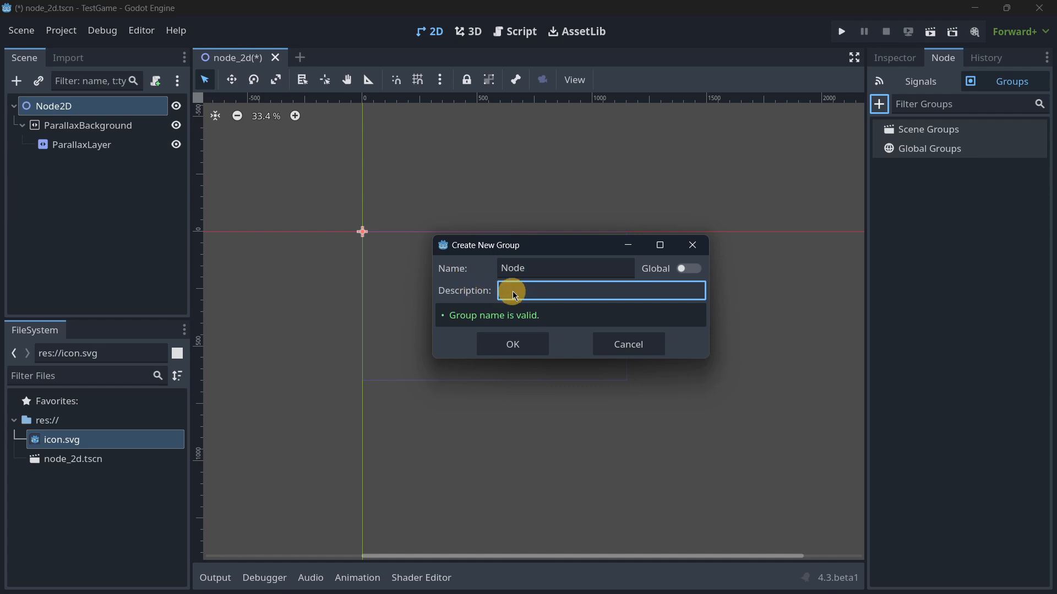
click(689, 268)
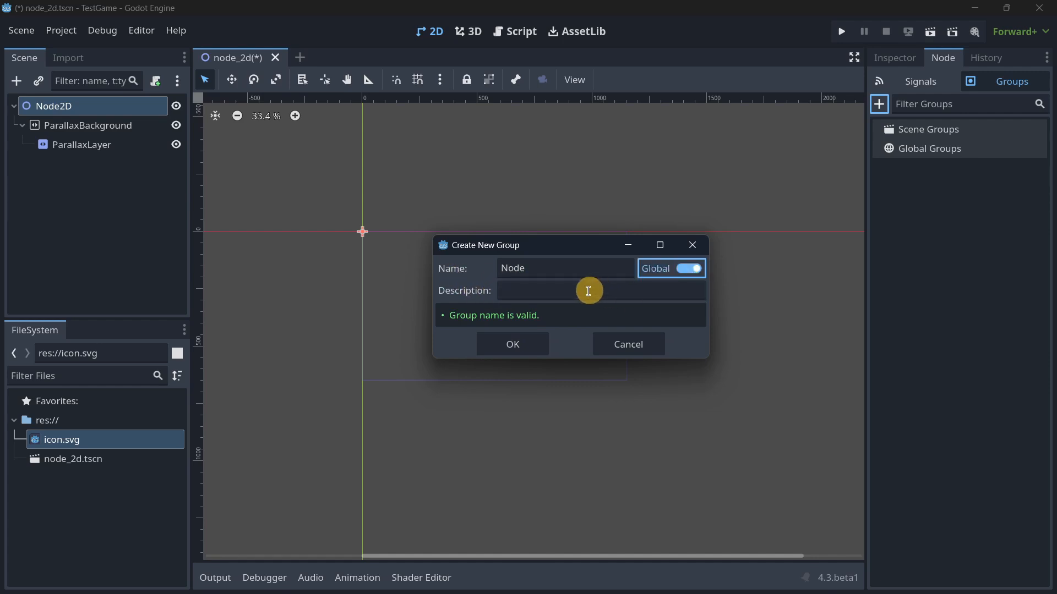
click(585, 291)
text(asd)
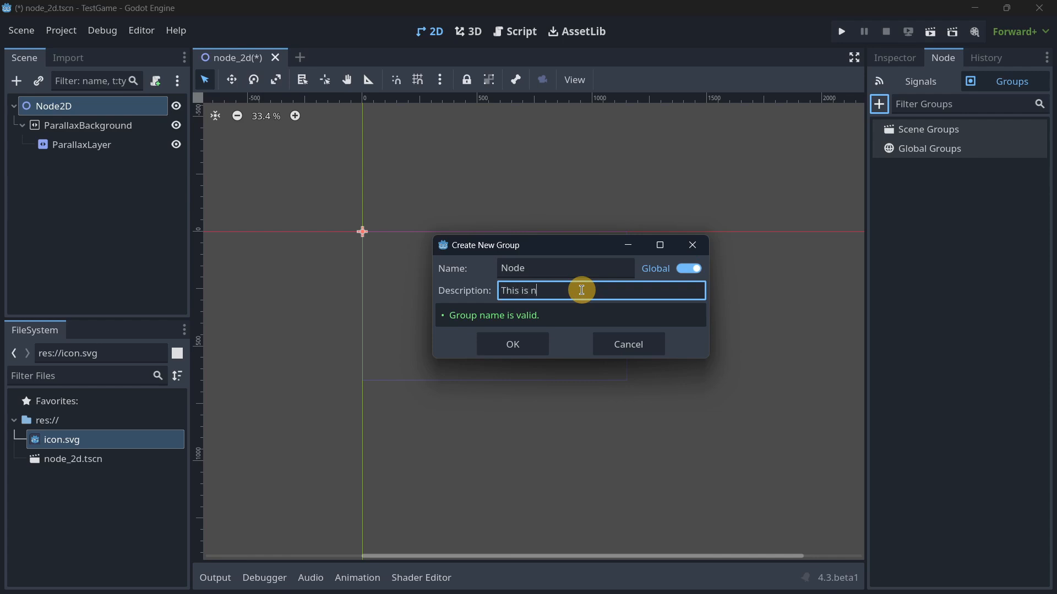
key(Return)
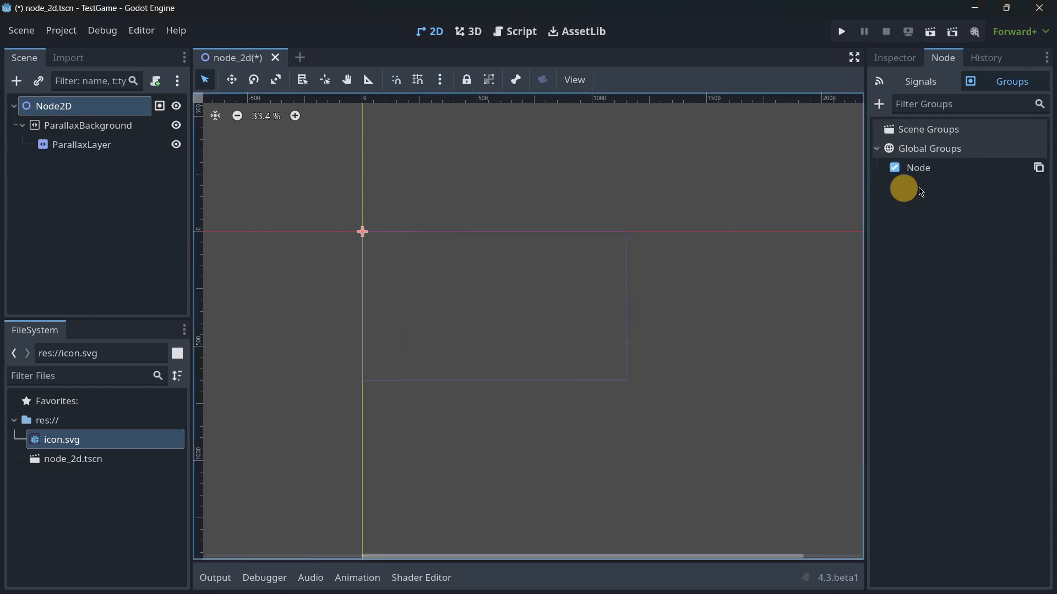
- Create a new scene with a 2D root node and assign the root to the global group Node
click(921, 151)
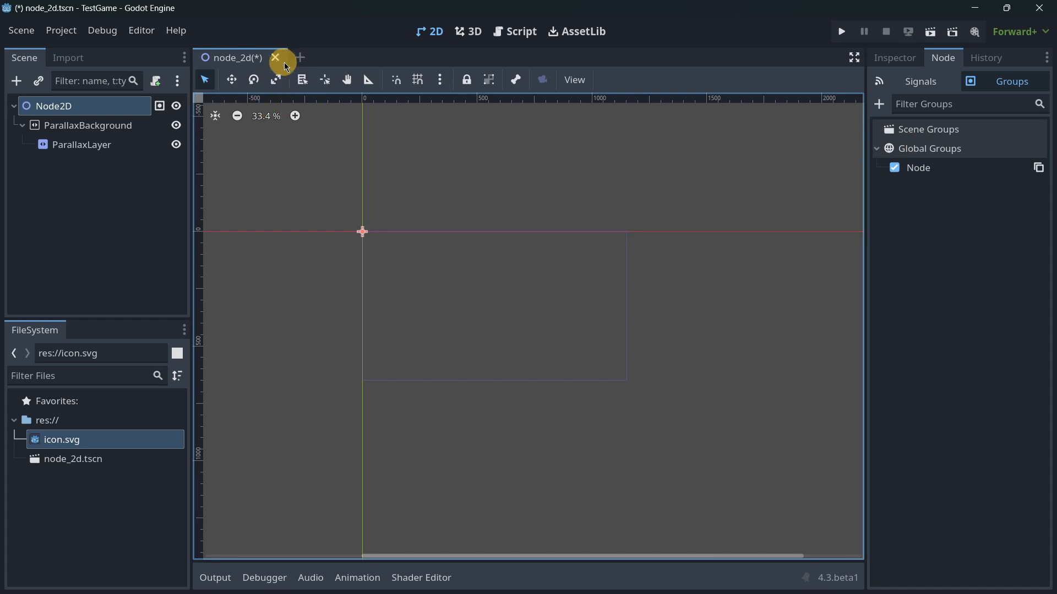
click(300, 57)
click(105, 131)
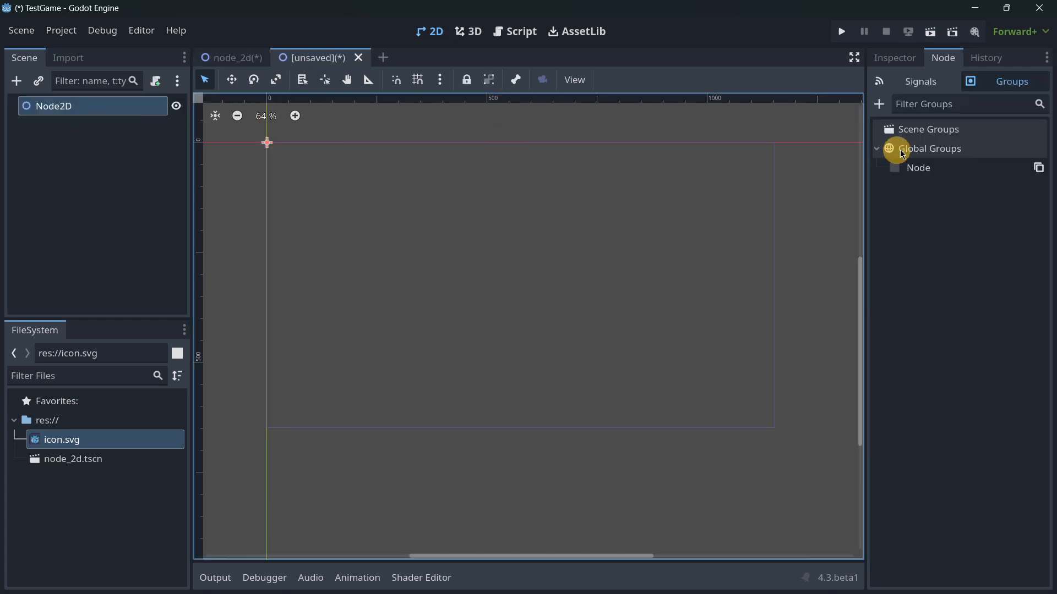
click(897, 168)
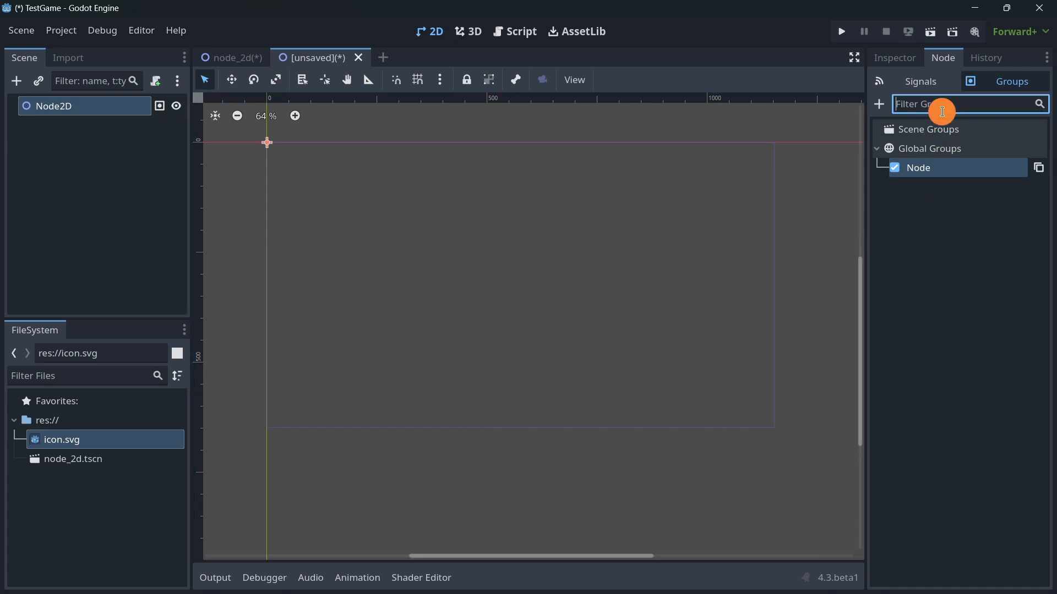
- Create a non-global group named Scene for the root node of the unsaved scene
click(879, 104)
text(Scene)
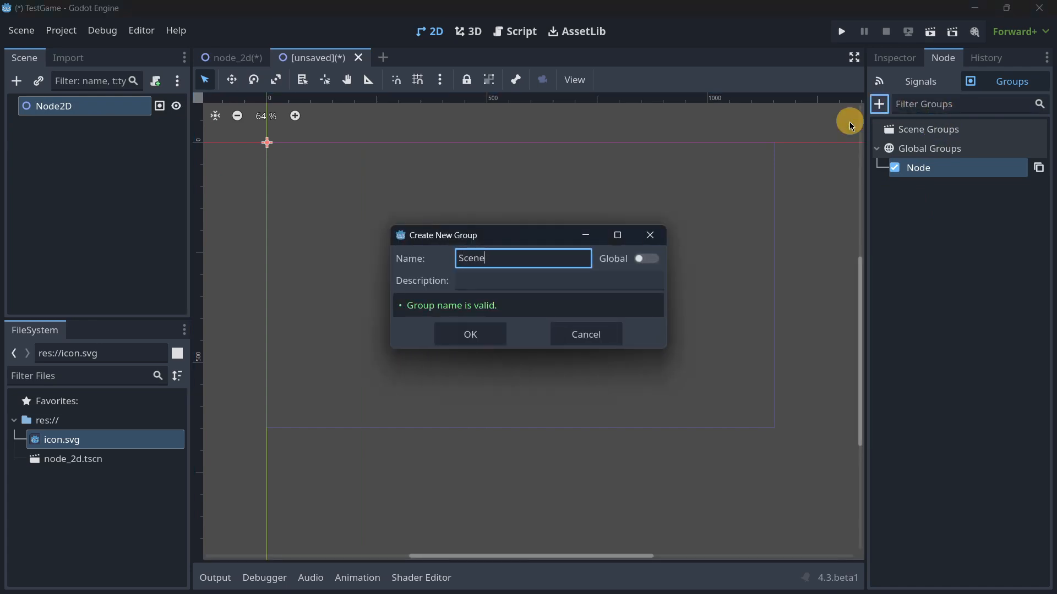
click(486, 333)
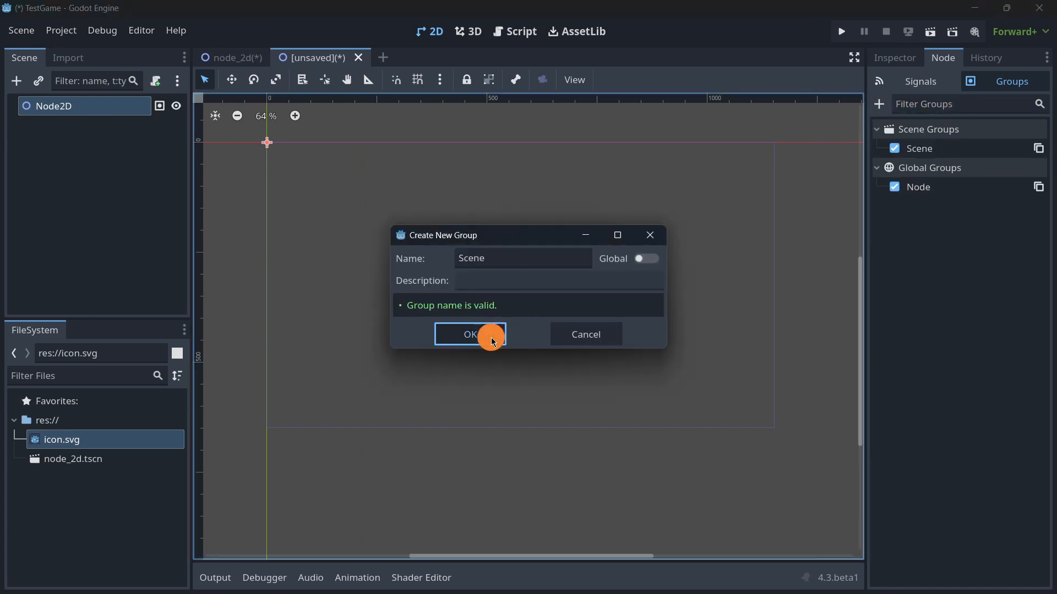
- Compare the scene and global groups of node_2d with those of the unsaved scene, and copy the Scene group's name
click(226, 58)
click(959, 130)
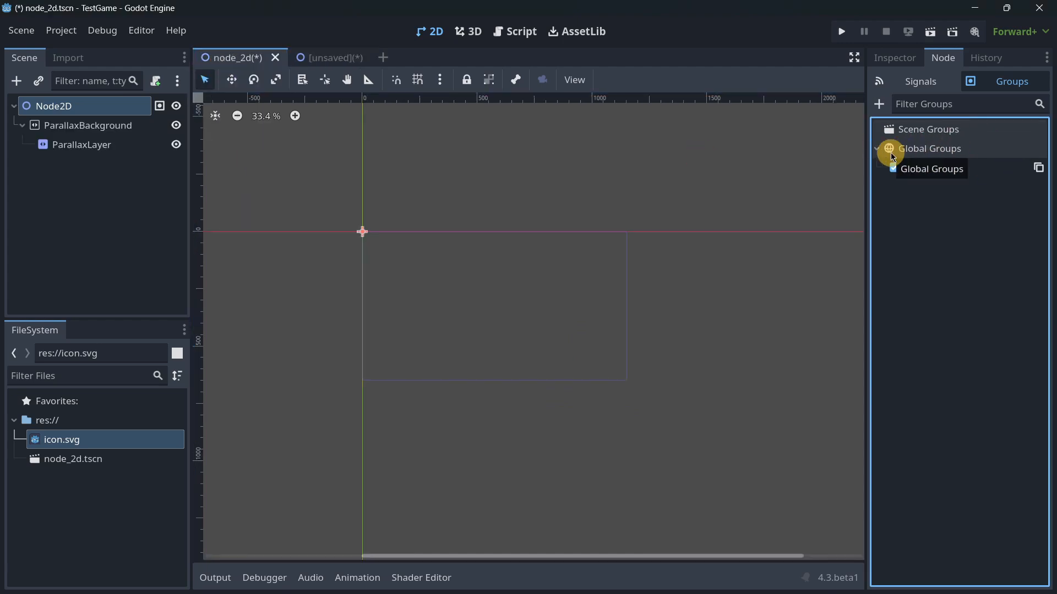
click(336, 57)
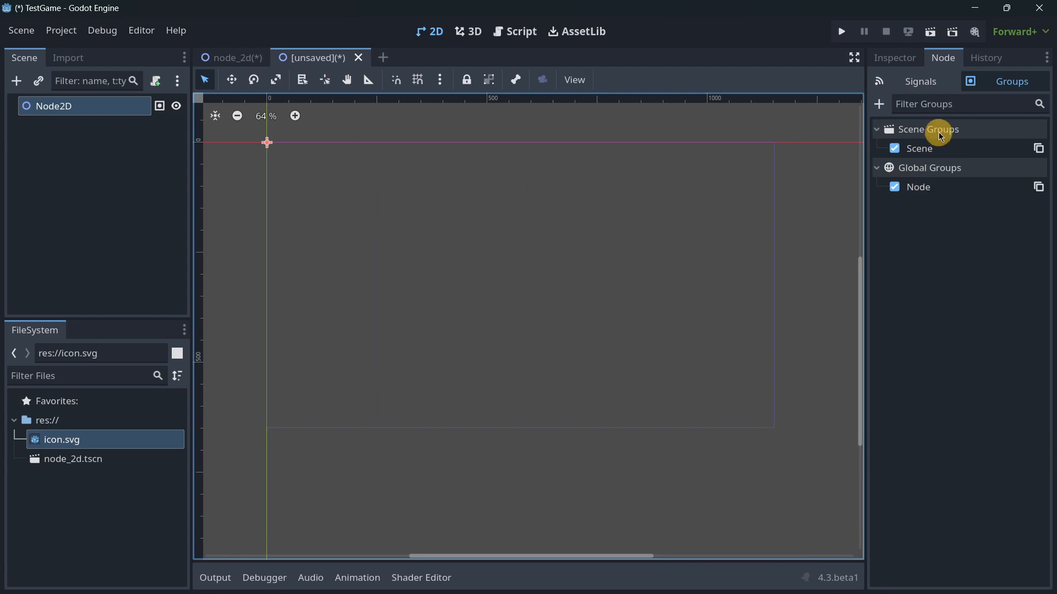
click(1038, 149)
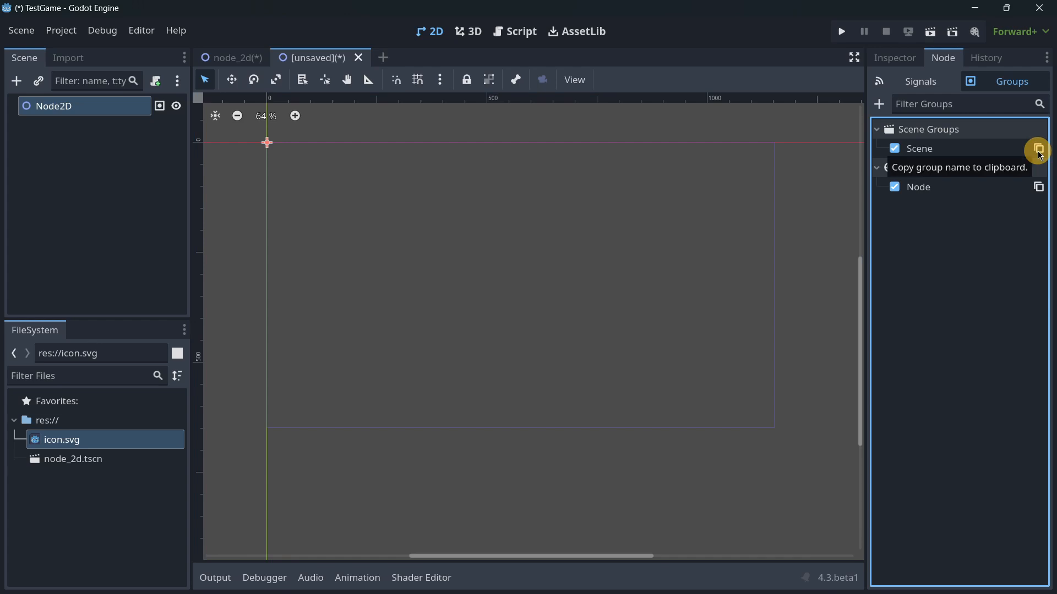
click(141, 207)
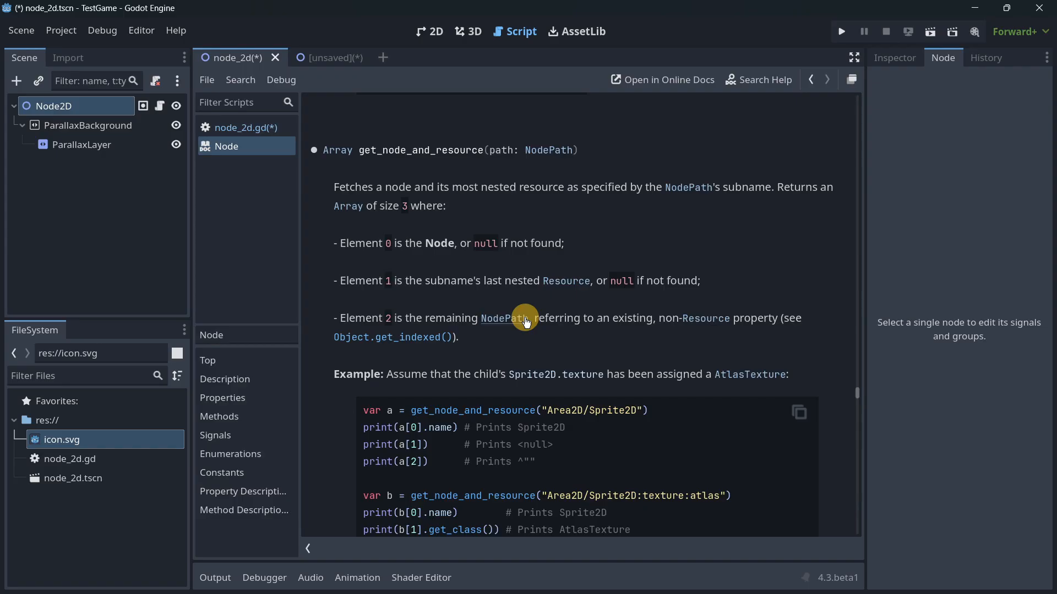
- Examine the get_node_and_resource example in the Node class documentation by highlighting parts of its first code line
scroll(731, 312, down, 2)
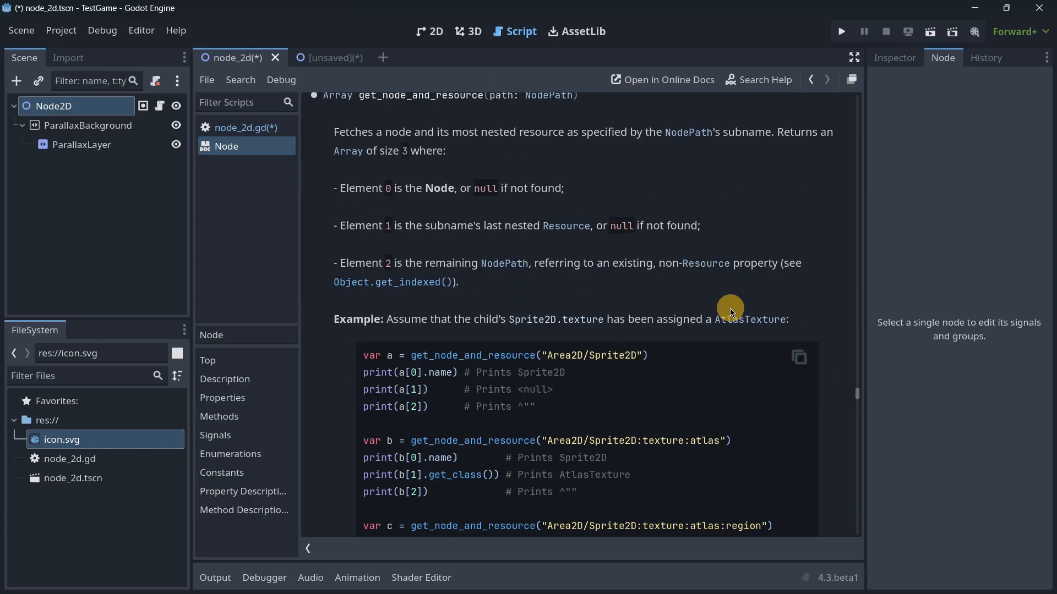
drag(674, 358, 352, 357)
click(451, 355)
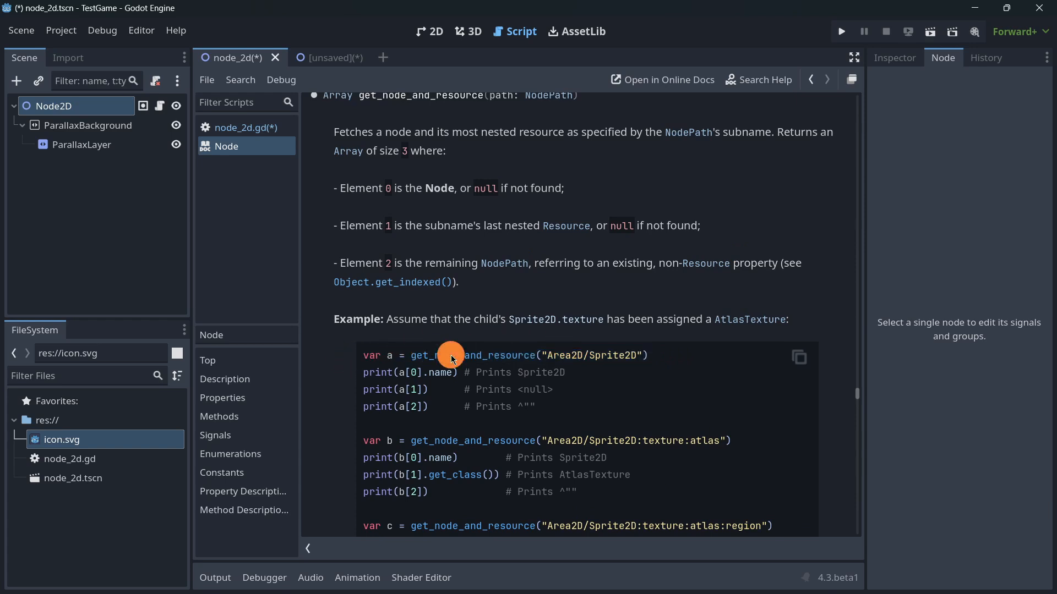
double_click(451, 357)
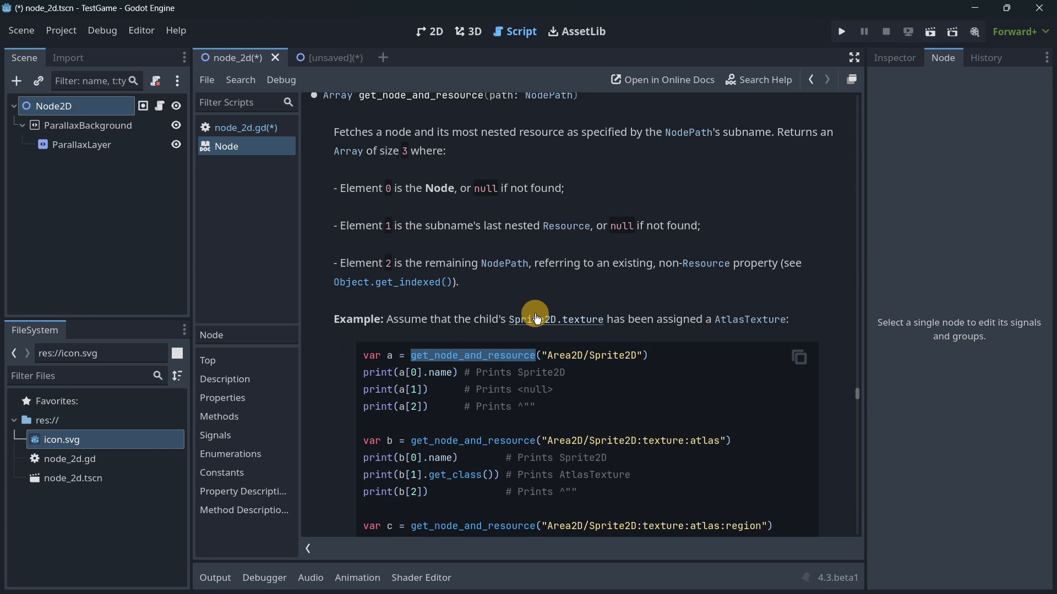
drag(666, 356, 543, 356)
click(661, 357)
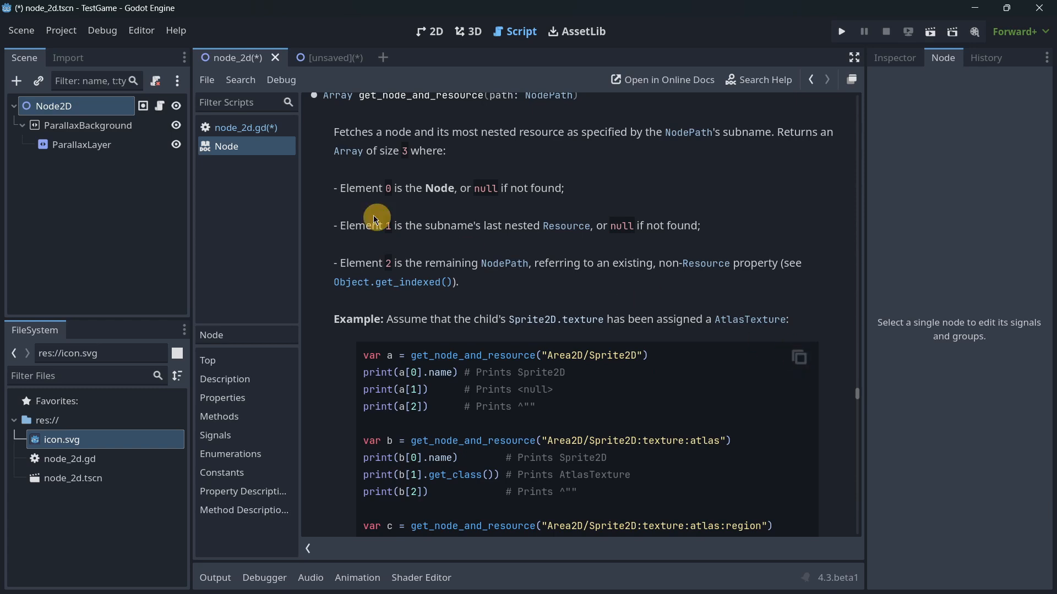
- Try pasting the get_node_and_resource code example below the _process function in node_2d.gd, and undo the paste
click(238, 126)
click(503, 169)
key(Return)
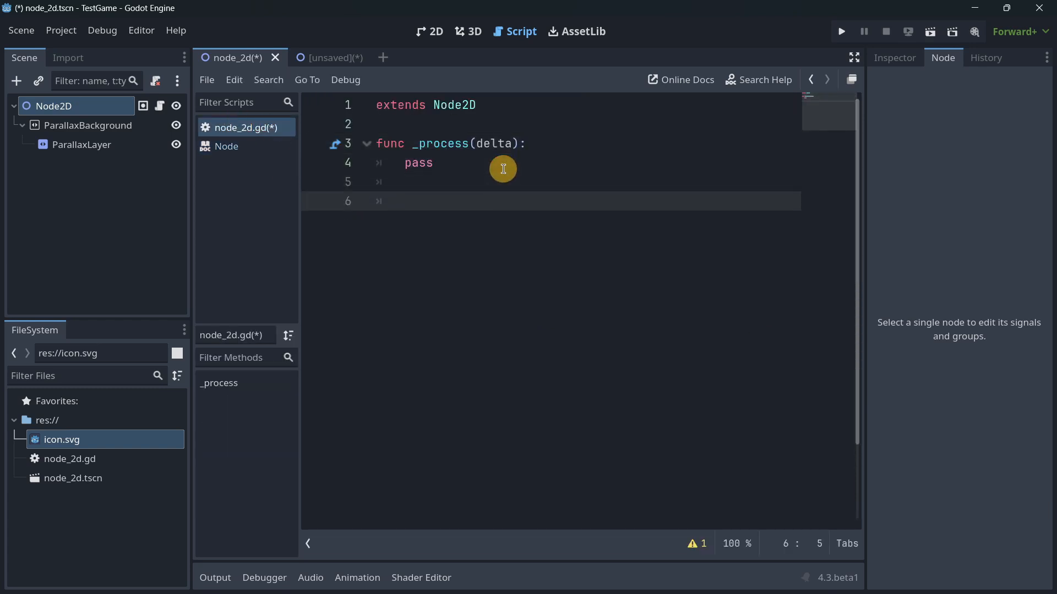
key(ctrl+v)
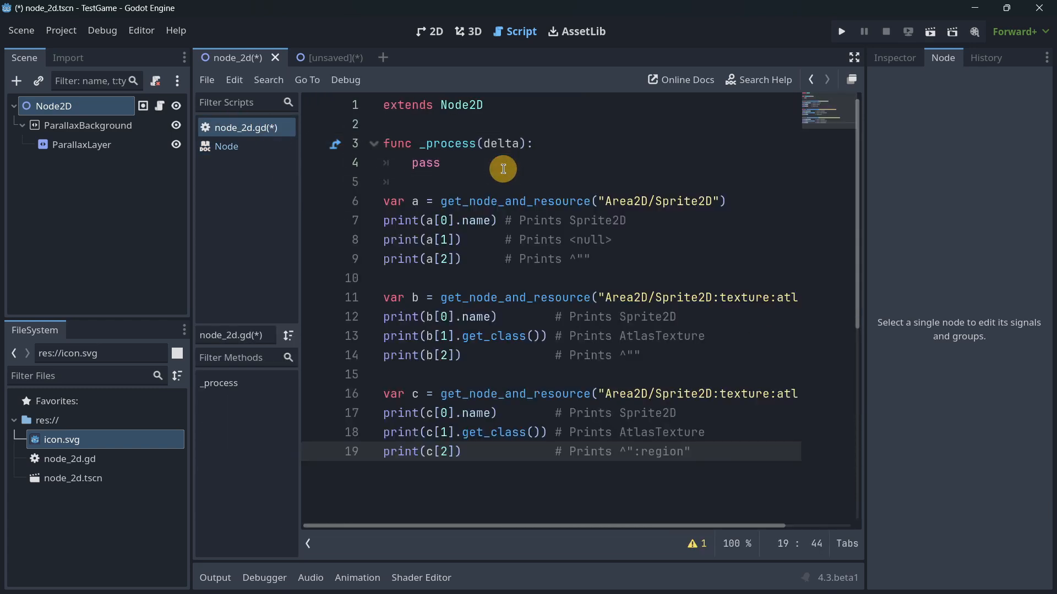
key(ctrl+z)
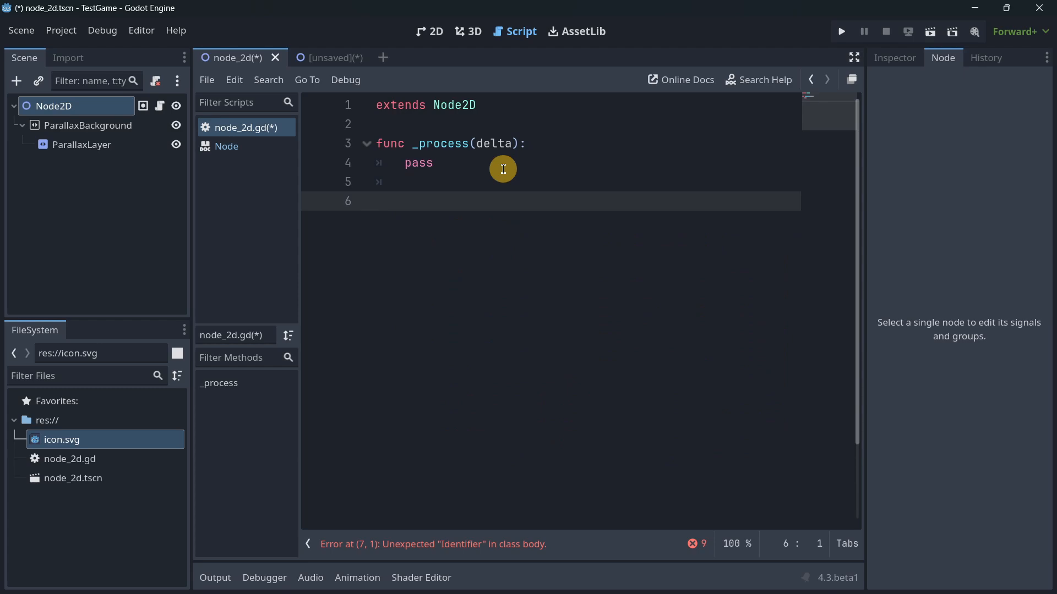
- Return to the Node class documentation and look over the full get_node_and_resource code example
click(257, 147)
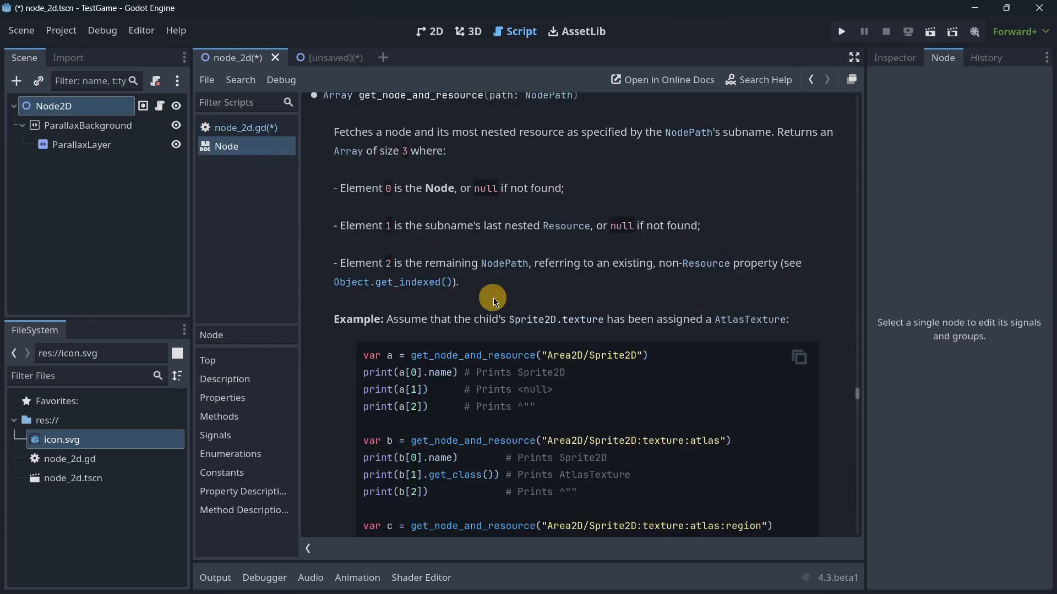
scroll(641, 314, down, 3)
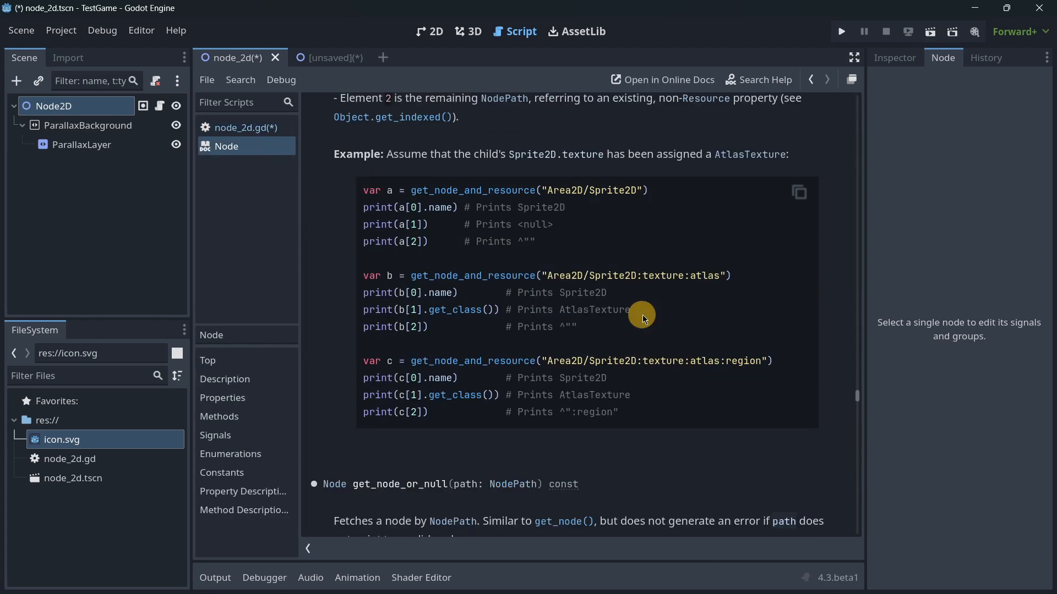
scroll(643, 315, up, 1)
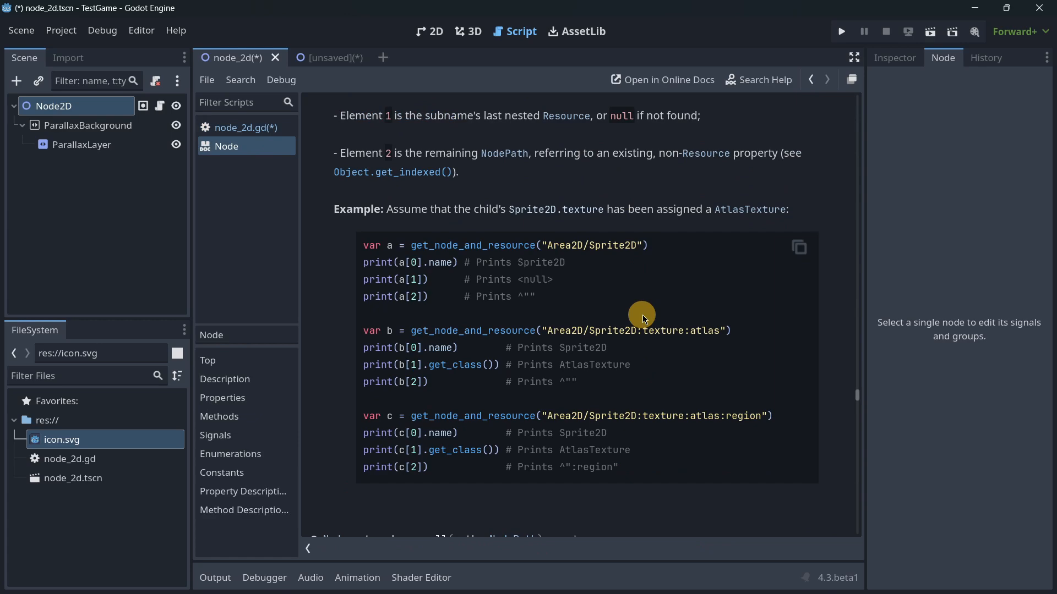